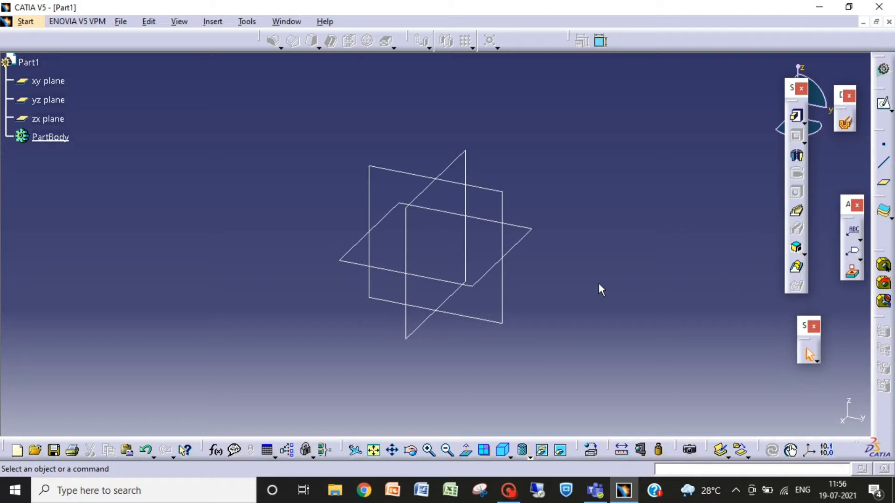
Start a sketch on the zx plane and draw a large circle centred on the origin, enclosing the reference planes.
{"action": "left_click", "coordinate": [449, 302]}
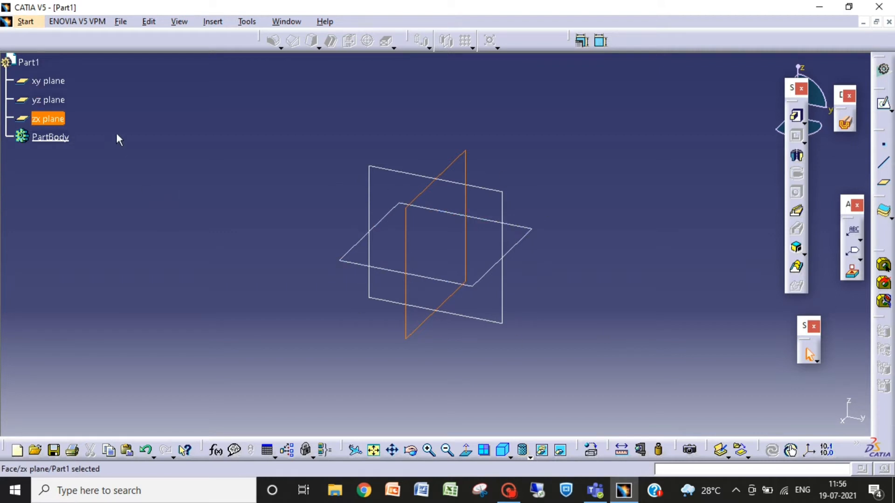
{"action": "left_click", "coordinate": [885, 104]}
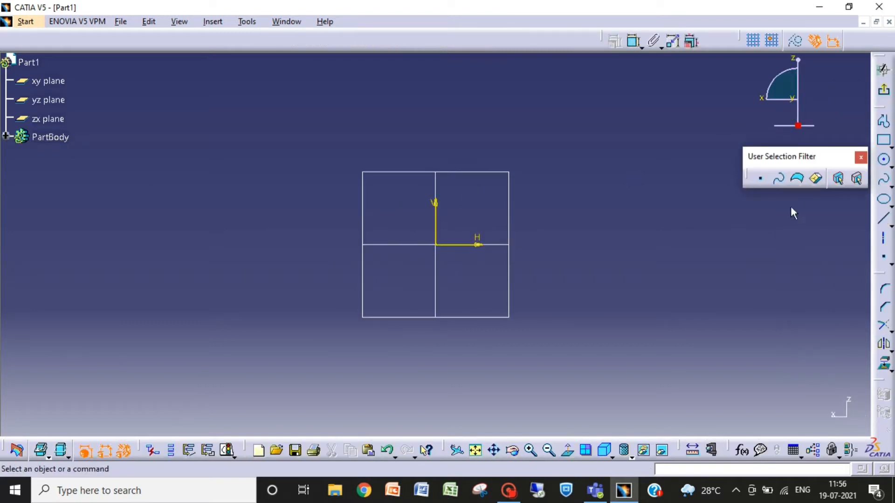
{"action": "left_click", "coordinate": [885, 164]}
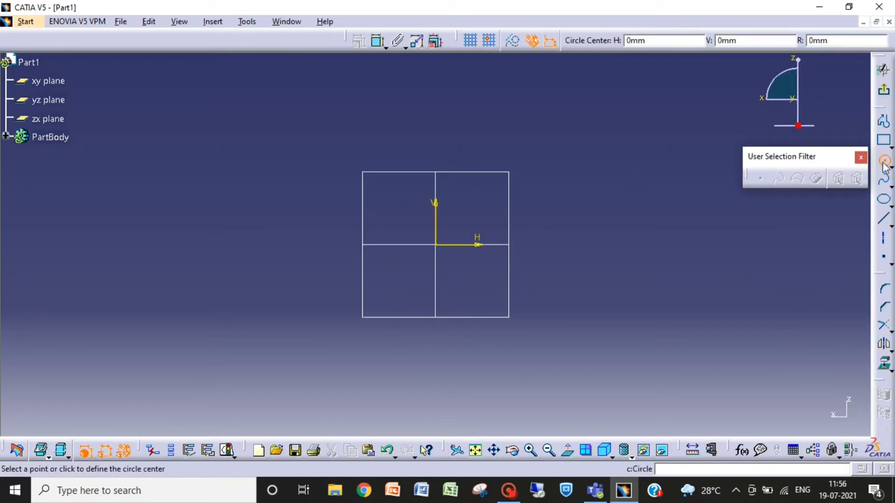
{"action": "left_click", "coordinate": [438, 246]}
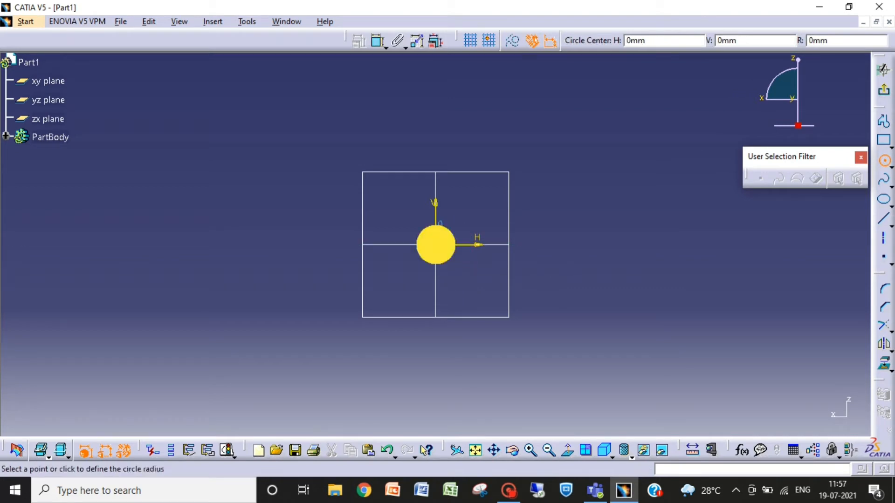
{"action": "left_click", "coordinate": [543, 303]}
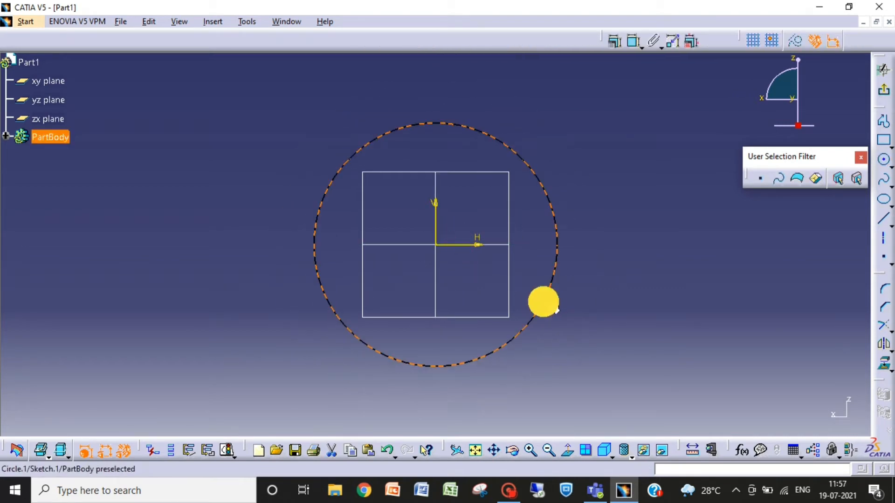
Add a smaller concentric circle for the bore at the origin and exit the sketch.
{"action": "left_click", "coordinate": [438, 245]}
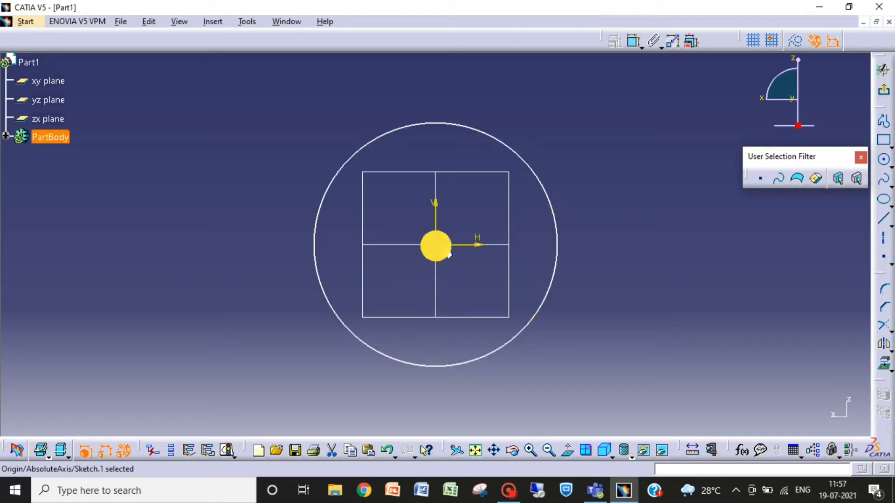
{"action": "left_click", "coordinate": [883, 160]}
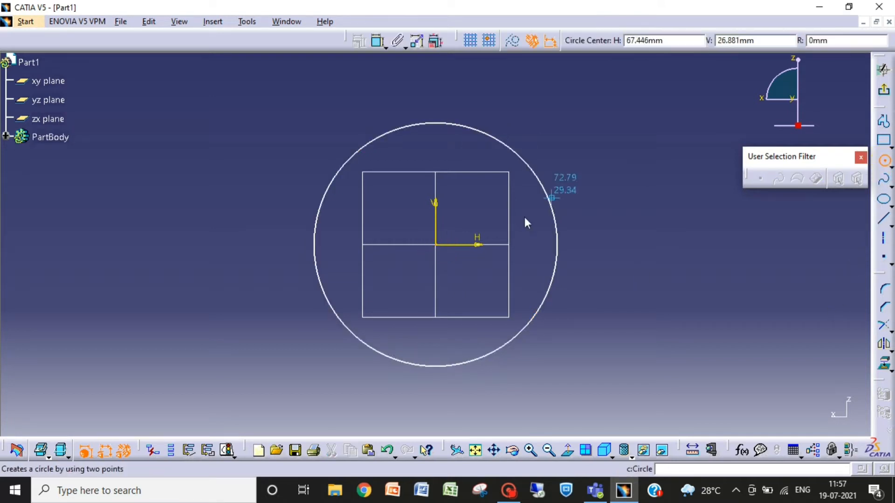
{"action": "left_click", "coordinate": [436, 245]}
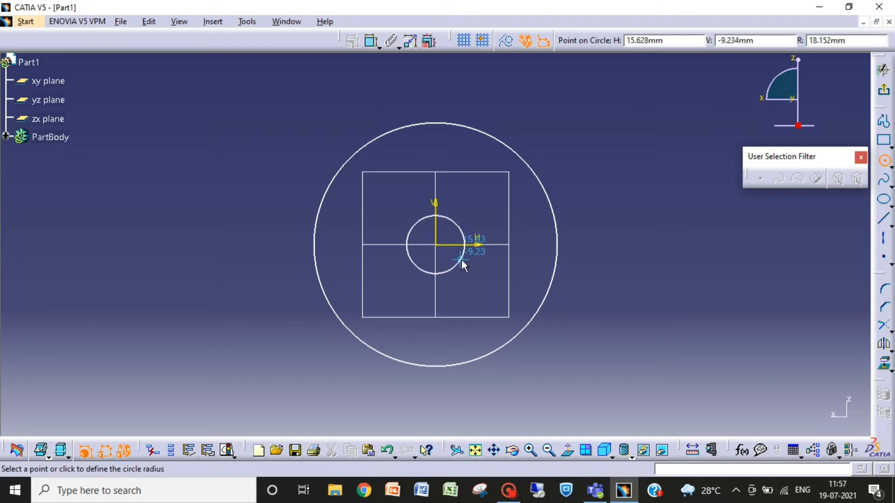
{"action": "left_click", "coordinate": [463, 265]}
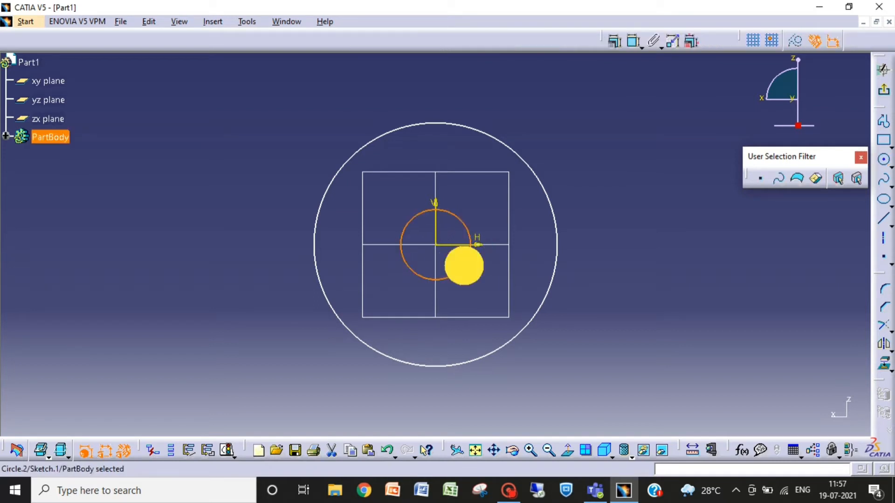
{"action": "left_click", "coordinate": [882, 69]}
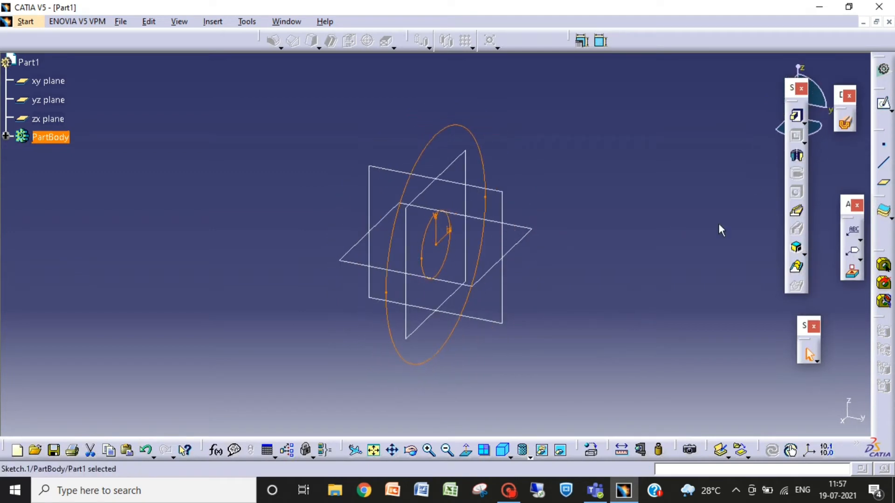
Pad the two-circle profile with a length of 20 mm and mirrored extent.
{"action": "left_click", "coordinate": [796, 116]}
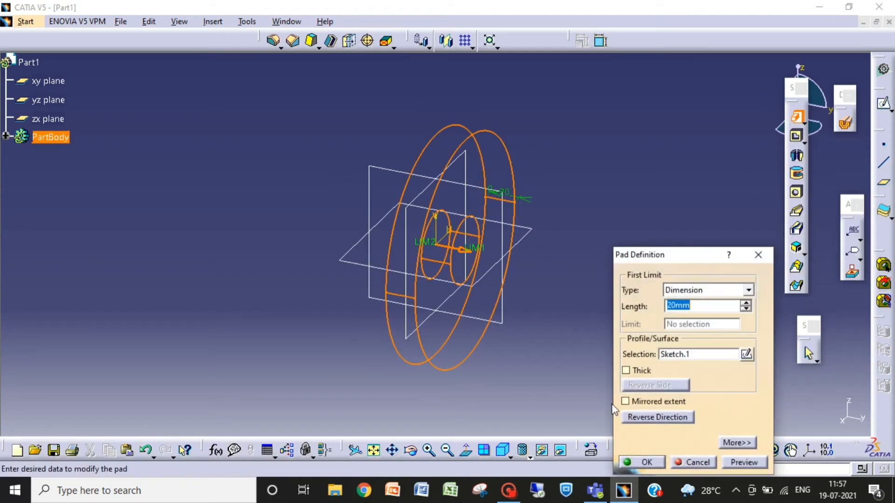
{"action": "left_click", "coordinate": [626, 403]}
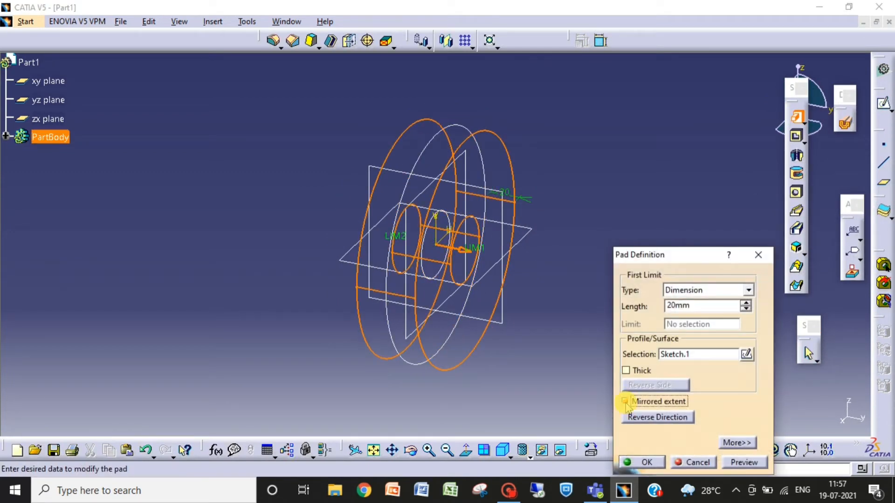
{"action": "left_click", "coordinate": [644, 461]}
{"action": "left_click", "coordinate": [544, 355]}
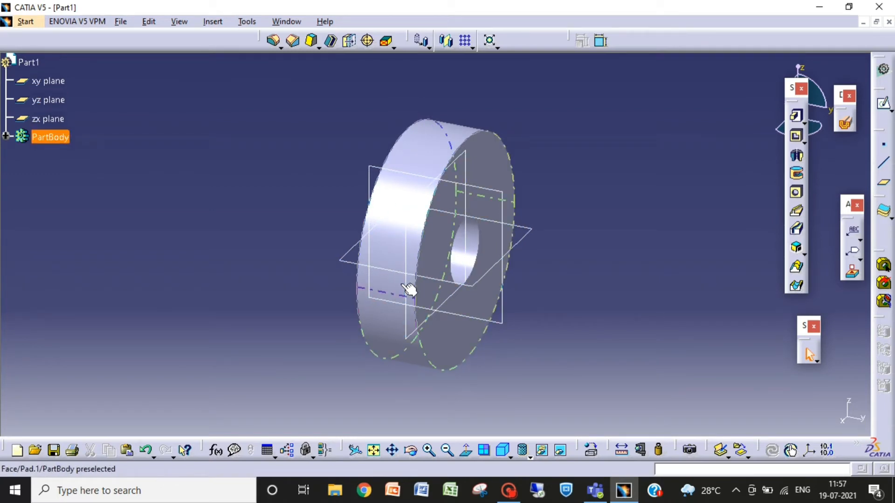
Sketch on the xy plane a circle of about 10 mm radius, centred on the horizontal axis at the disc's rim.
{"action": "left_click", "coordinate": [349, 262]}
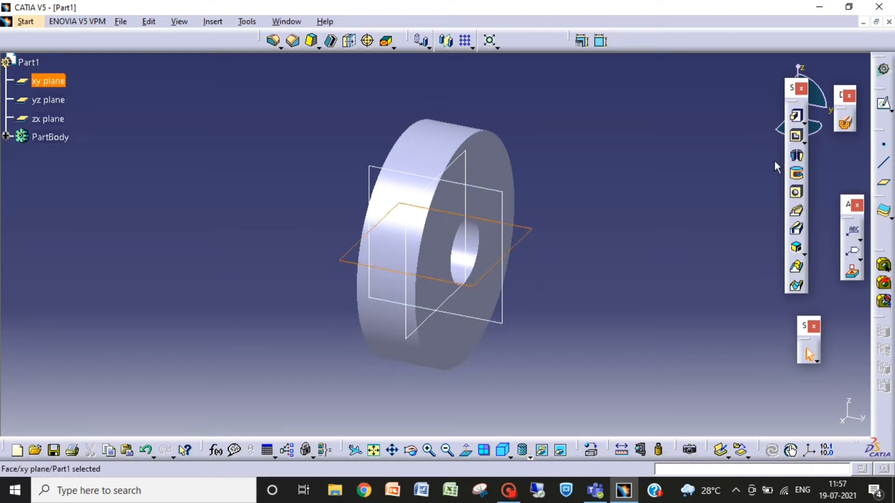
{"action": "left_click", "coordinate": [883, 102]}
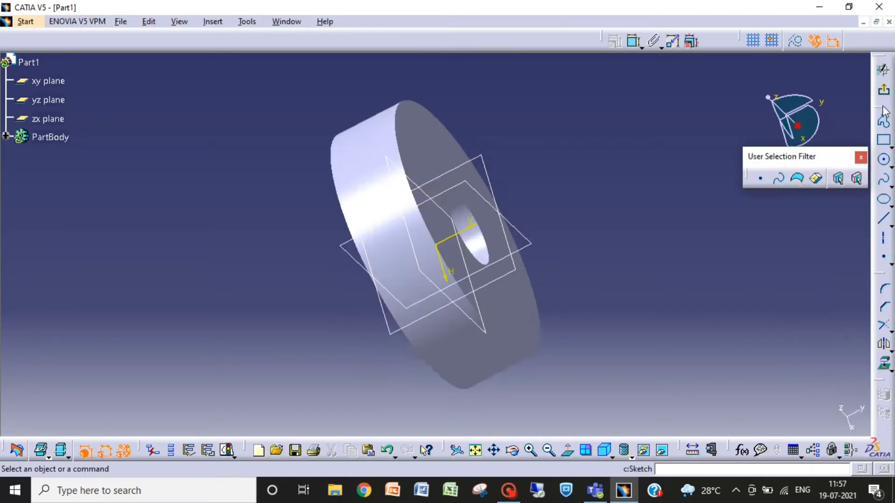
{"action": "left_click", "coordinate": [882, 159]}
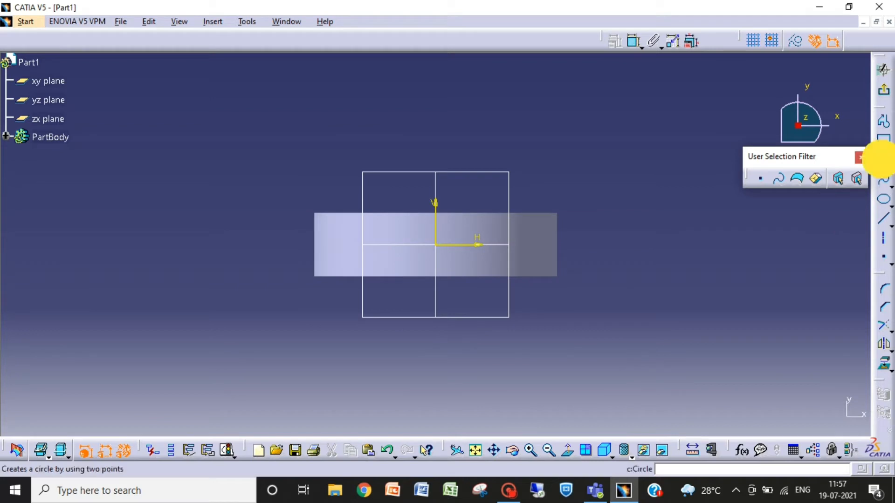
{"action": "left_click", "coordinate": [559, 245]}
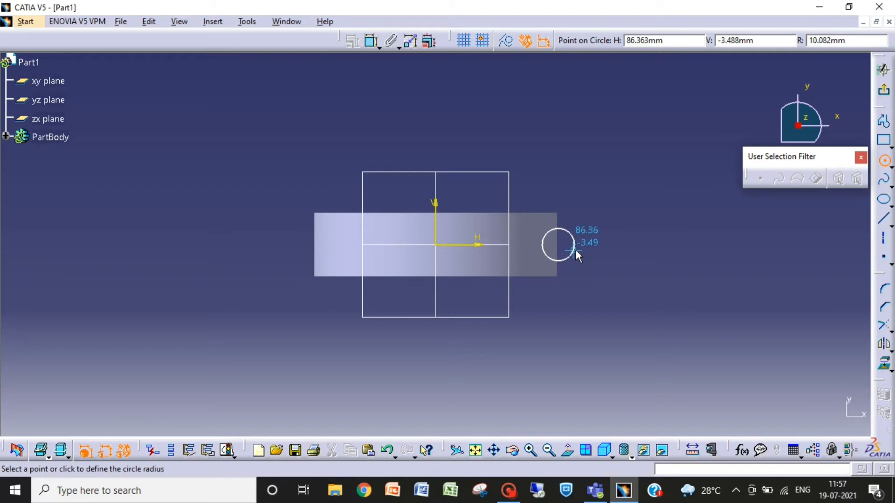
{"action": "left_click", "coordinate": [575, 251]}
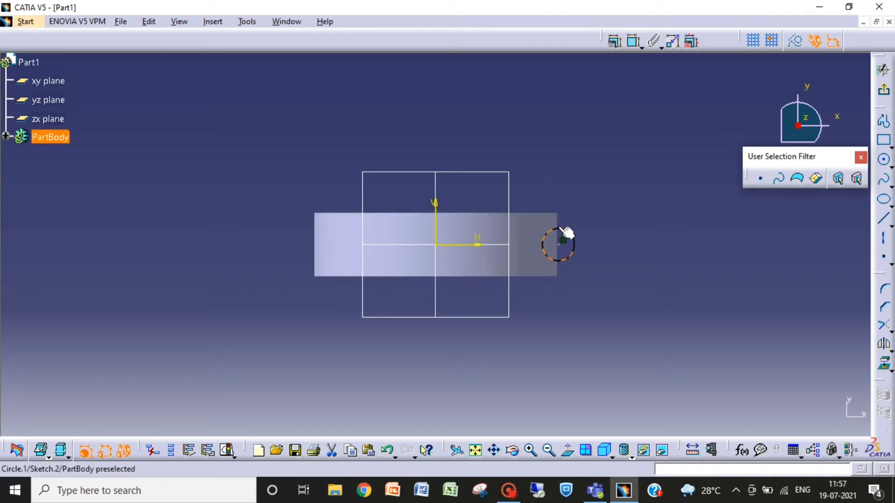
Draw a second circle of about 12 mm radius vertically above the first one, overlapping the disc's upper rim corner.
{"action": "left_click", "coordinate": [885, 163]}
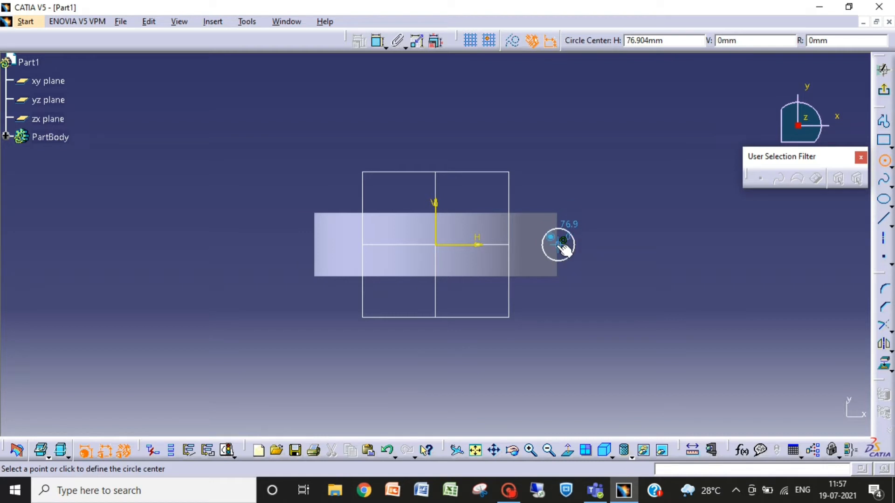
{"action": "left_click", "coordinate": [557, 198]}
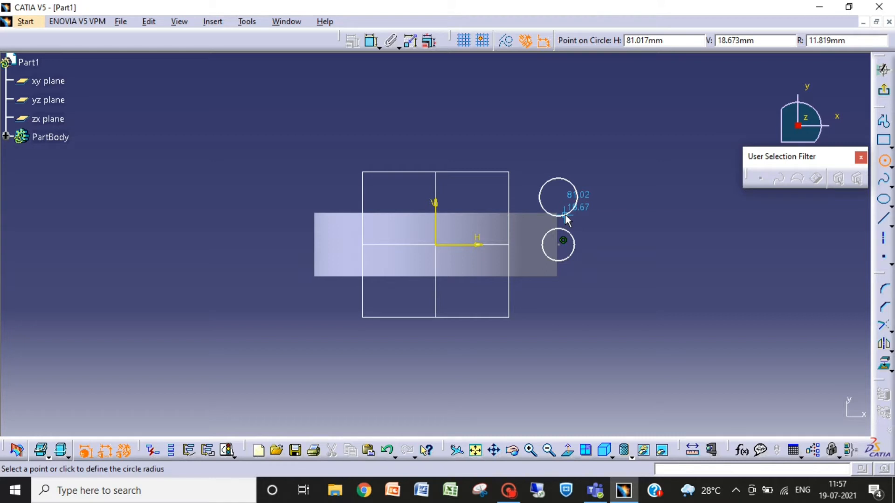
{"action": "left_click", "coordinate": [565, 214]}
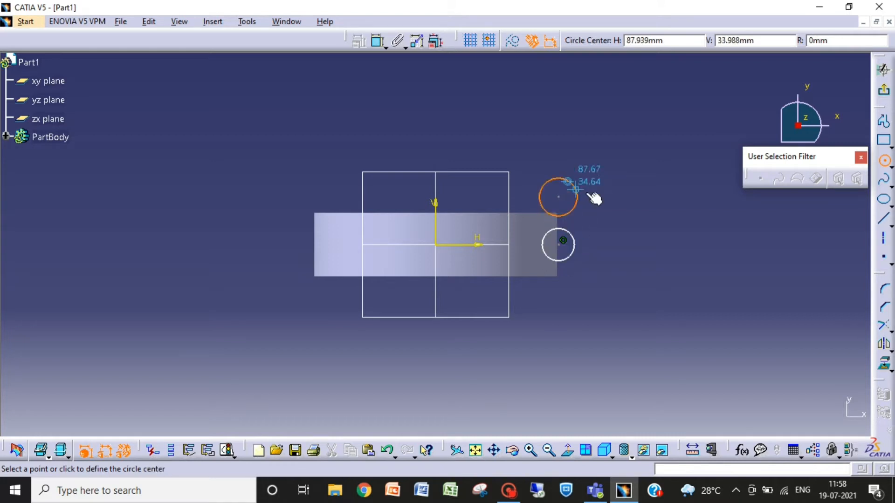
{"action": "key", "text": "Escape"}
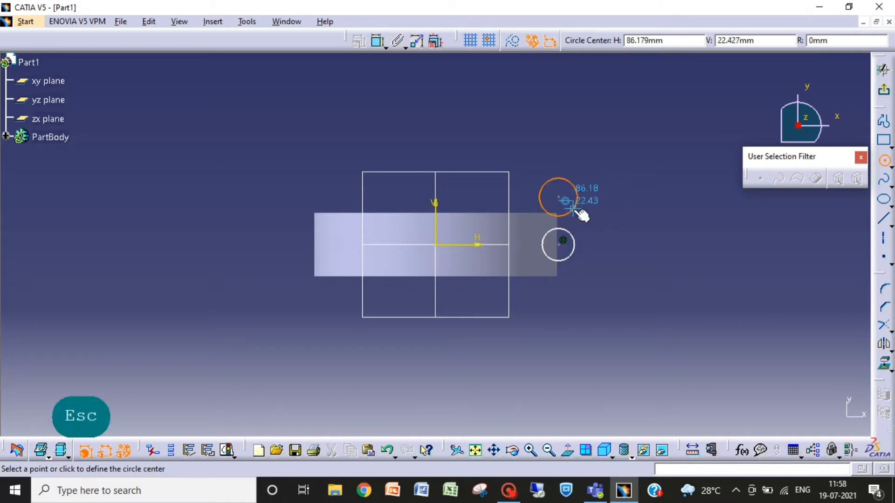
{"action": "key", "text": "Escape"}
{"action": "left_click", "coordinate": [574, 209]}
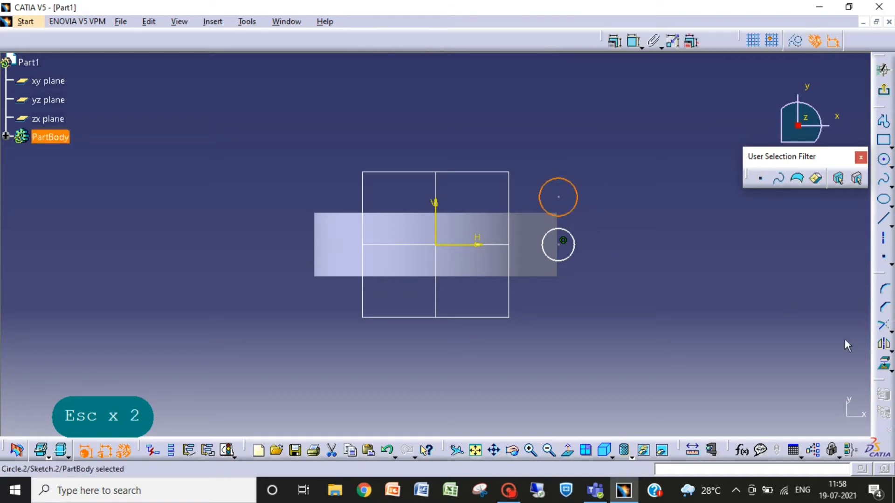
{"action": "left_click", "coordinate": [883, 345]}
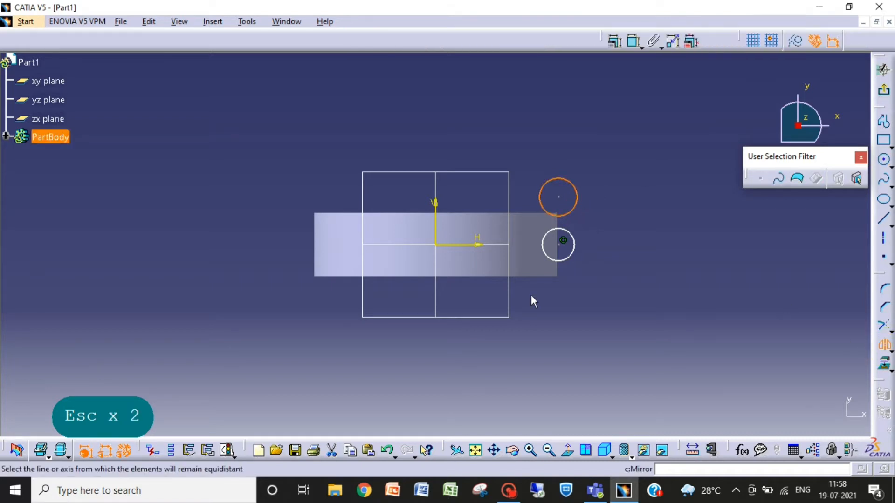
{"action": "left_click", "coordinate": [466, 246]}
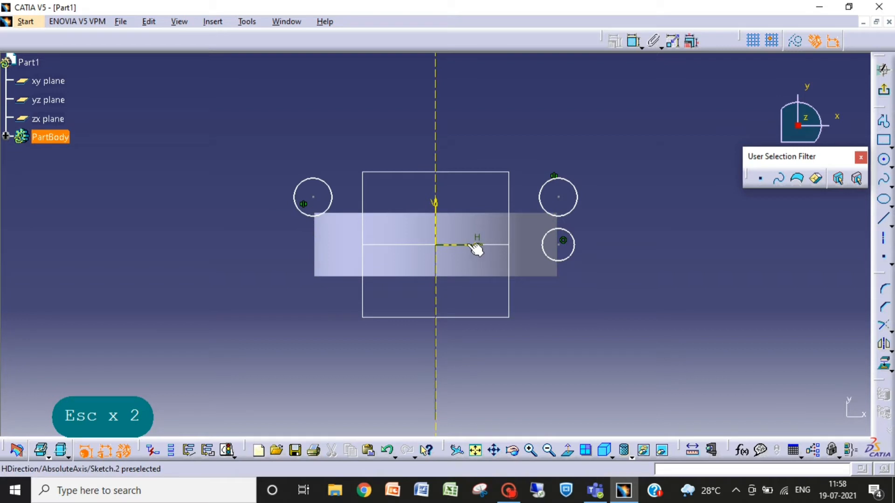
{"action": "key", "text": "ctrl+z"}
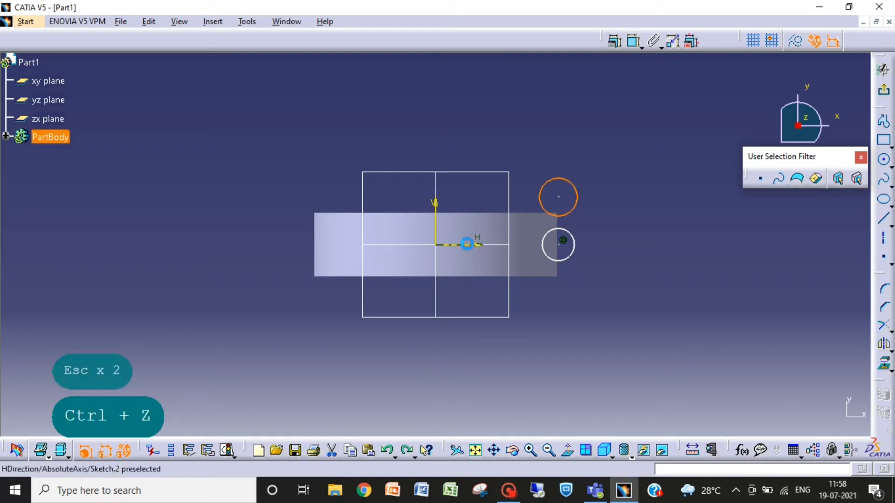
Mirror the upper circle about the horizontal axis to the other side of the middle circle and exit the sketch.
{"action": "left_click", "coordinate": [884, 345]}
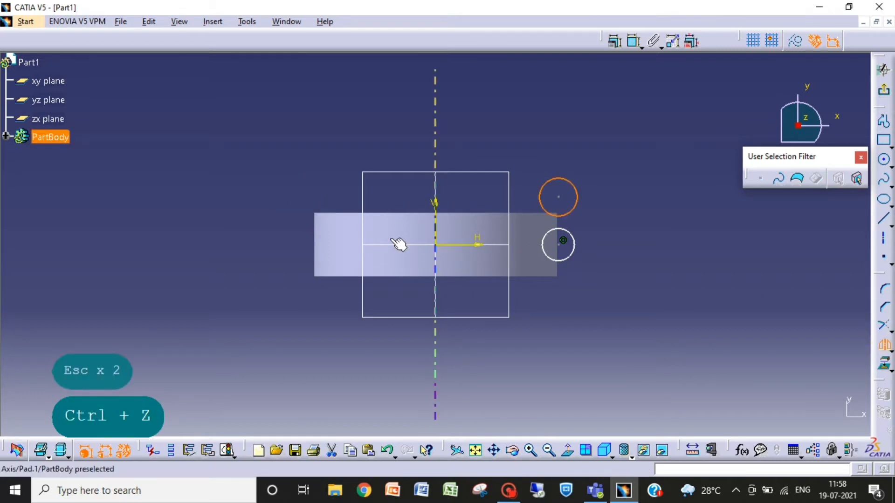
{"action": "left_click", "coordinate": [468, 244]}
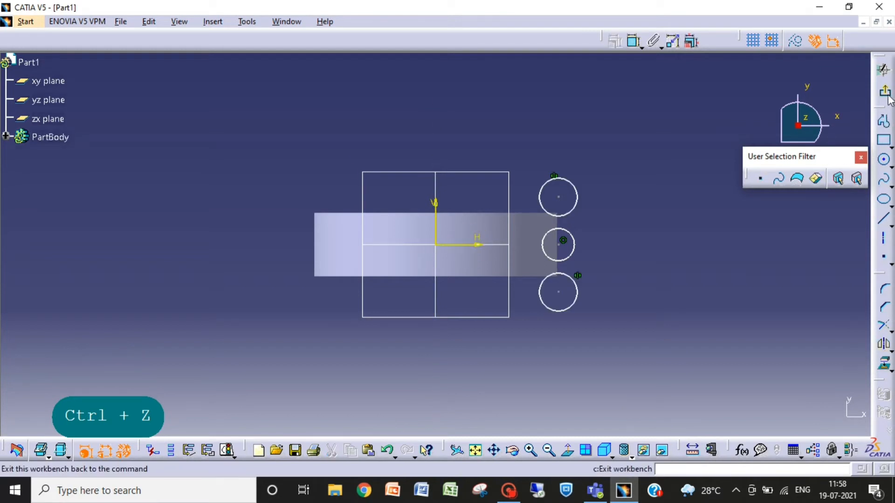
{"action": "left_click", "coordinate": [882, 70]}
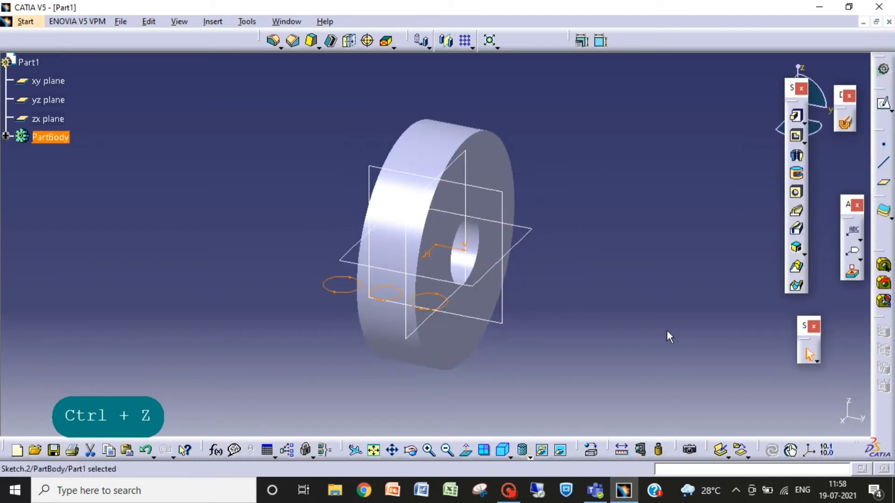
Sketch on the zx plane a circle centred on the origin that matches the disc's outer edge, and exit the sketch.
{"action": "left_click", "coordinate": [408, 340]}
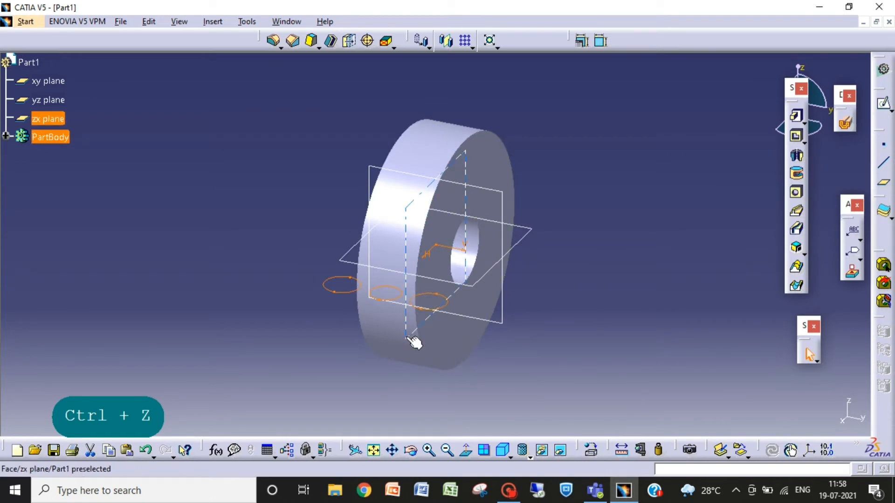
{"action": "left_click", "coordinate": [883, 103]}
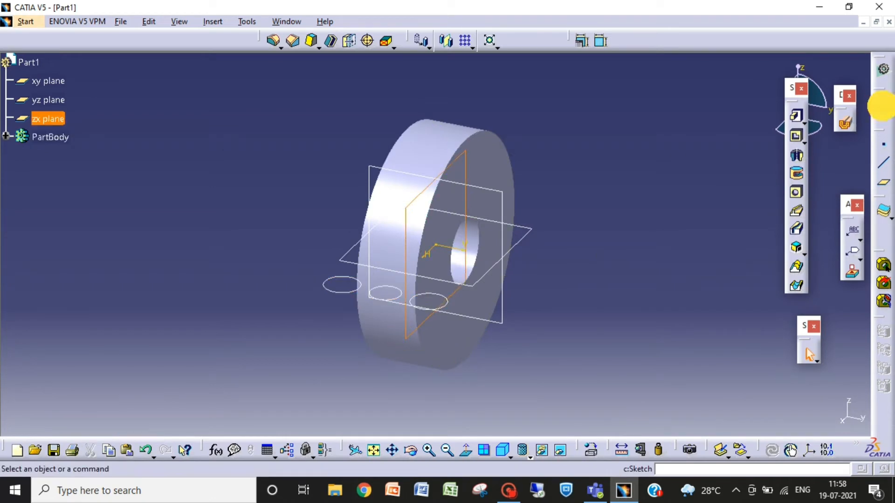
{"action": "left_click", "coordinate": [883, 159]}
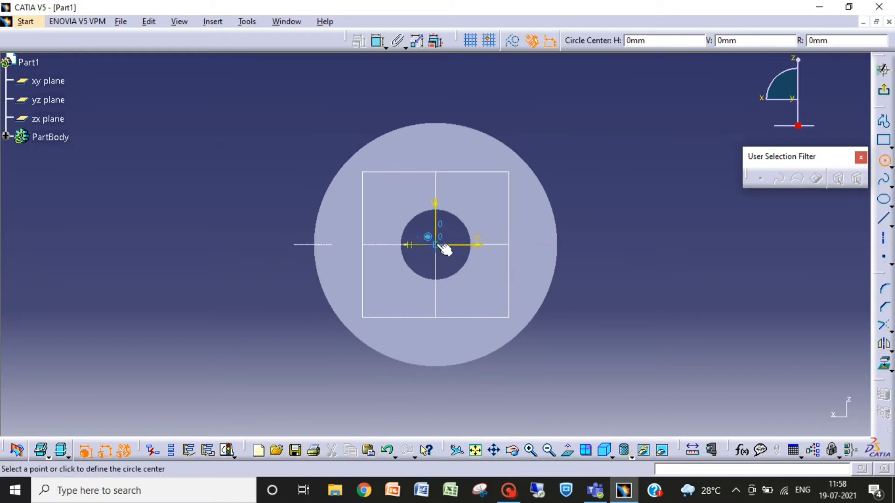
{"action": "left_click", "coordinate": [436, 245]}
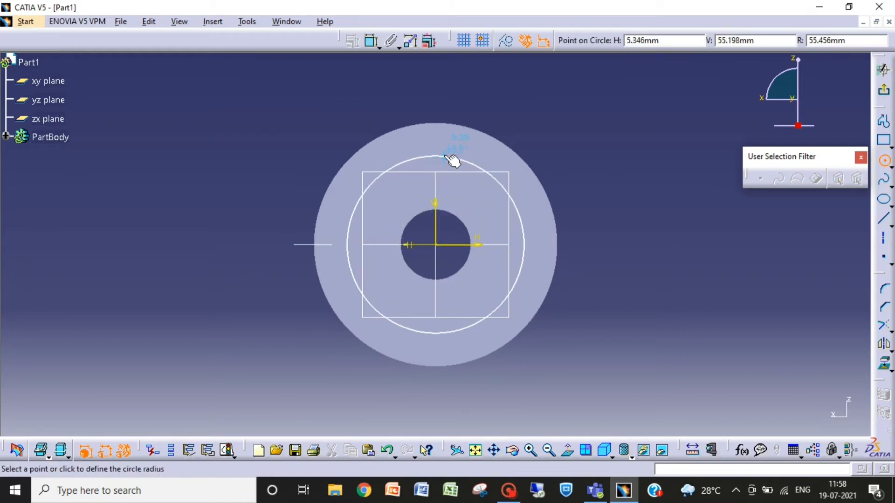
{"action": "left_click", "coordinate": [447, 123]}
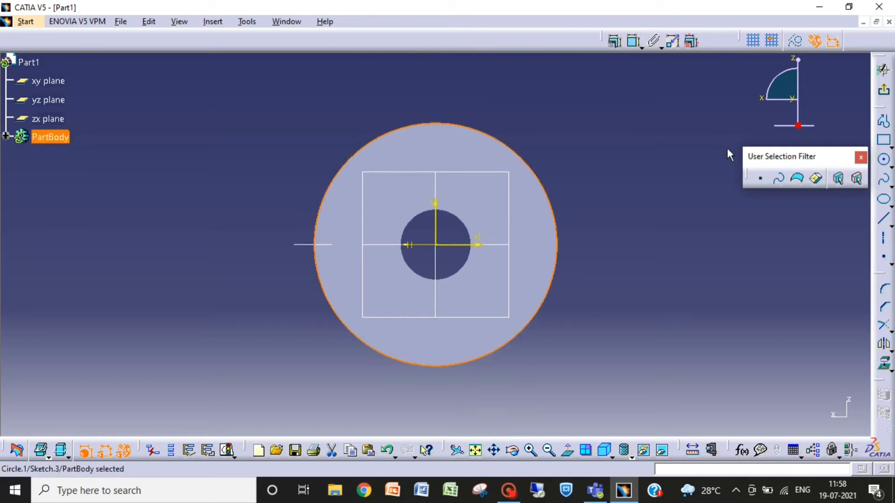
{"action": "left_click", "coordinate": [883, 93]}
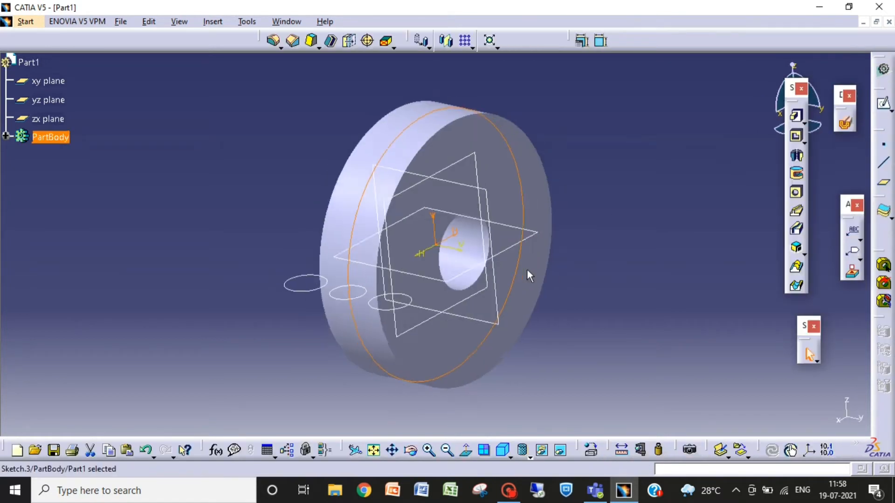
Cut a slot in the disc using the three rim circles as profile and the disc-edge circle as centre curve.
{"action": "left_click", "coordinate": [578, 269]}
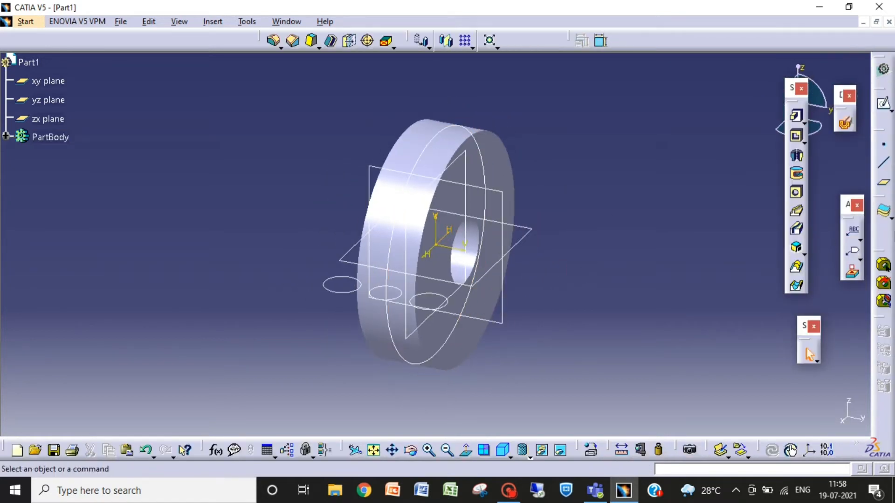
{"action": "left_click", "coordinate": [803, 230]}
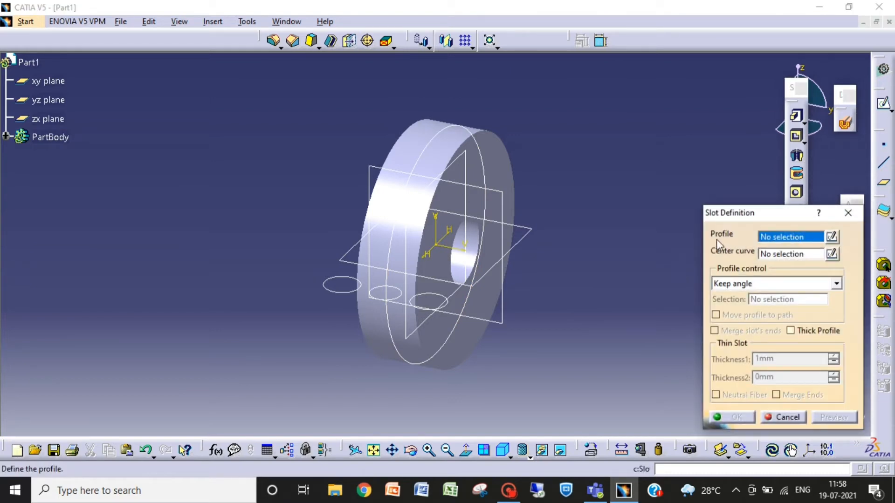
{"action": "left_click", "coordinate": [445, 308]}
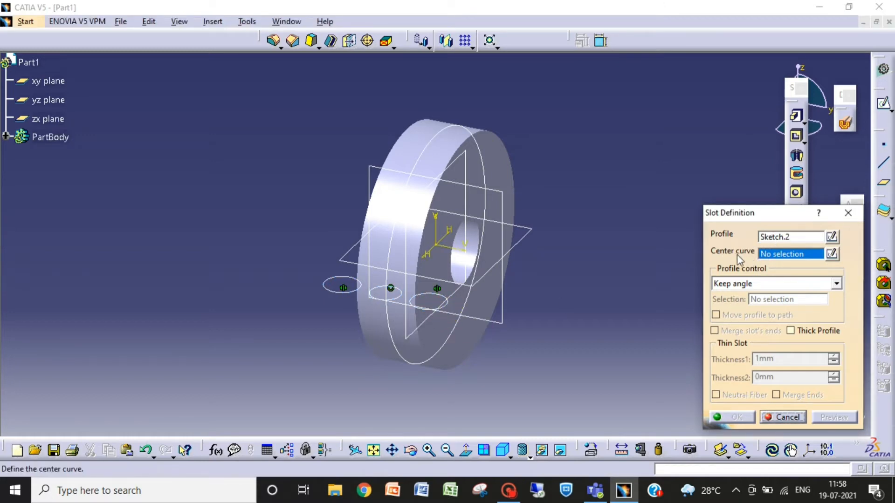
{"action": "left_click", "coordinate": [397, 346]}
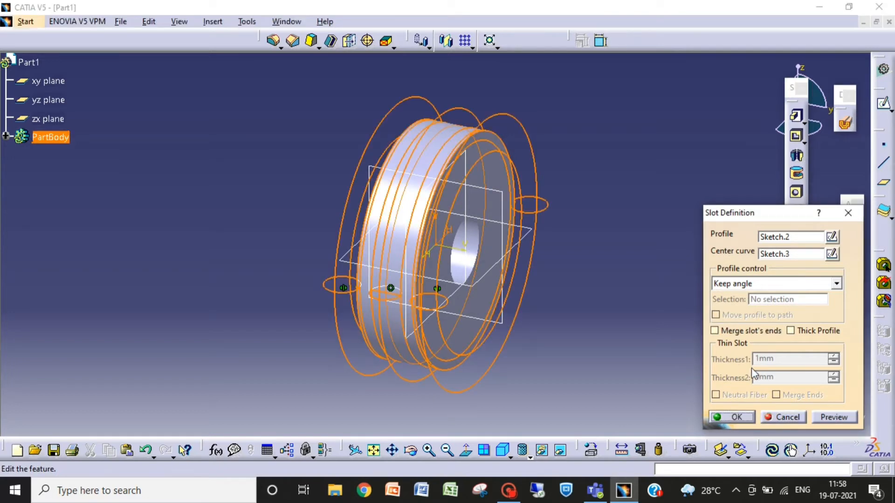
{"action": "left_click", "coordinate": [735, 417]}
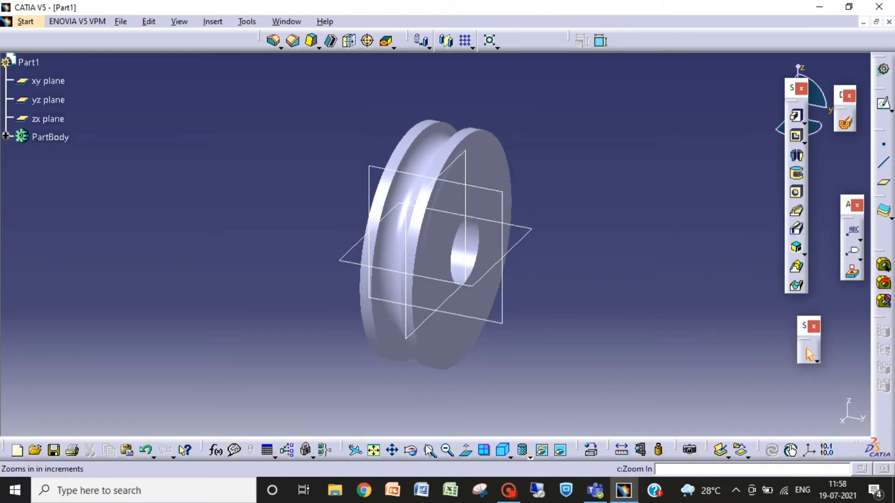
Examine the grooved rim and the rounded outer edges of the disc from several directions.
{"action": "left_click", "coordinate": [413, 451]}
{"action": "left_click_drag", "start_coordinate": [401, 403], "coordinate": [392, 182]}
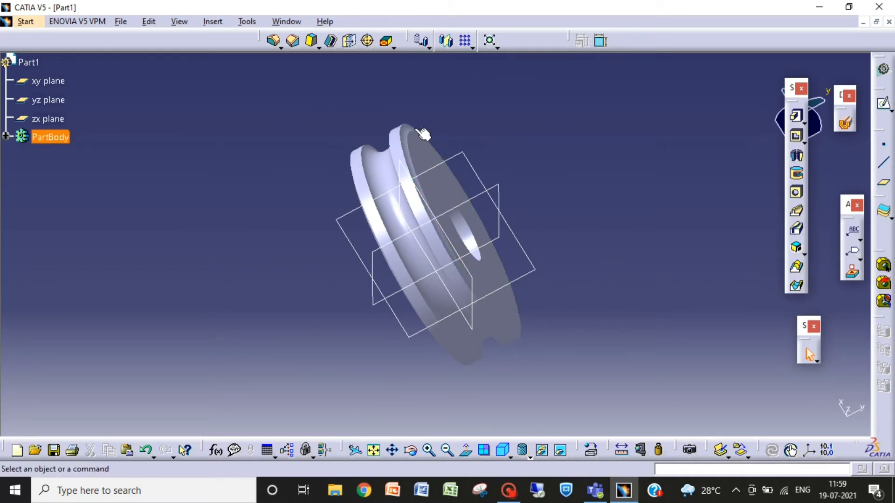
{"action": "left_click", "coordinate": [501, 453]}
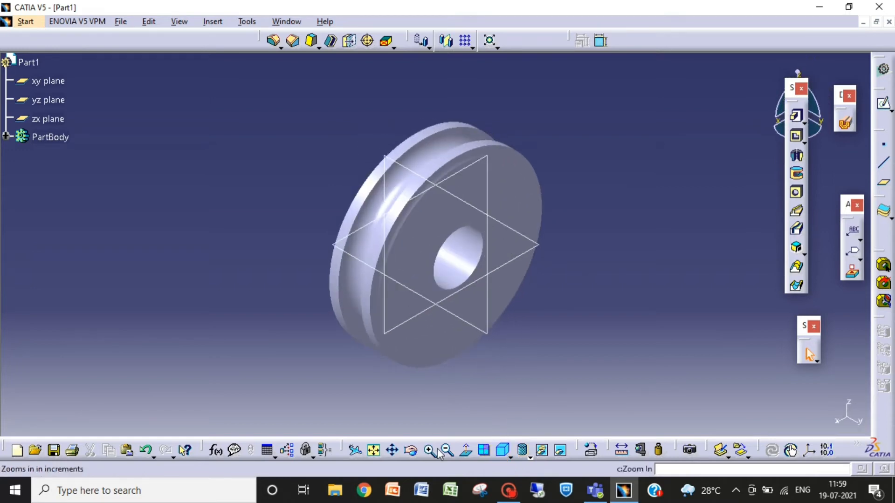
{"action": "left_click", "coordinate": [410, 450]}
{"action": "left_click_drag", "start_coordinate": [381, 379], "coordinate": [536, 320]}
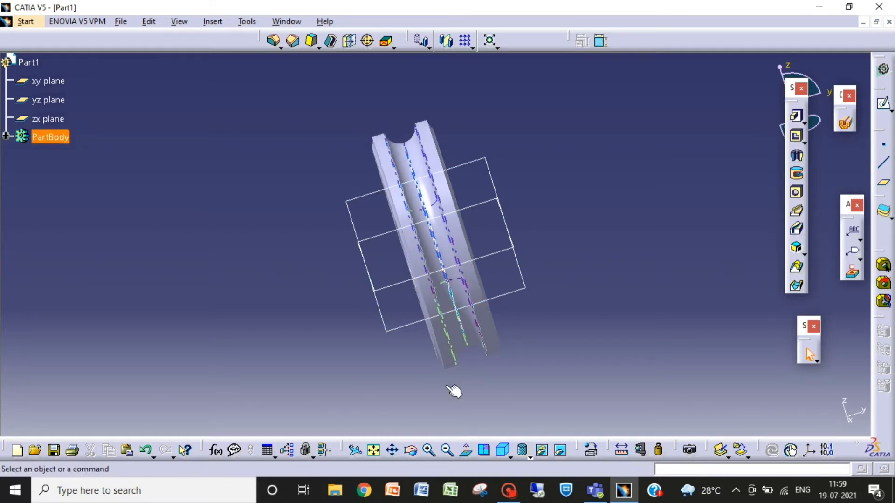
{"action": "left_click", "coordinate": [411, 450]}
{"action": "left_click_drag", "start_coordinate": [525, 361], "coordinate": [433, 230]}
{"action": "mouse_move", "coordinate": [303, 242]}
{"action": "left_mouse_down"}
{"action": "mouse_move", "coordinate": [570, 285]}
{"action": "mouse_move", "coordinate": [413, 80]}
{"action": "mouse_move", "coordinate": [394, 352]}
{"action": "mouse_move", "coordinate": [569, 247]}
{"action": "mouse_move", "coordinate": [368, 186]}
{"action": "mouse_move", "coordinate": [424, 314]}
{"action": "mouse_move", "coordinate": [547, 246]}
{"action": "mouse_move", "coordinate": [305, 210]}
{"action": "mouse_move", "coordinate": [474, 369]}
{"action": "mouse_move", "coordinate": [390, 120]}
{"action": "mouse_move", "coordinate": [322, 346]}
{"action": "mouse_move", "coordinate": [391, 291]}
{"action": "mouse_move", "coordinate": [323, 191]}
{"action": "mouse_move", "coordinate": [528, 373]}
{"action": "mouse_move", "coordinate": [581, 172]}
{"action": "mouse_move", "coordinate": [437, 206]}
{"action": "mouse_move", "coordinate": [605, 119]}
{"action": "mouse_move", "coordinate": [415, 270]}
{"action": "mouse_move", "coordinate": [646, 275]}
{"action": "mouse_move", "coordinate": [519, 254]}
{"action": "mouse_move", "coordinate": [499, 205]}
{"action": "mouse_move", "coordinate": [583, 300]}
{"action": "mouse_move", "coordinate": [491, 326]}
{"action": "left_mouse_up"}
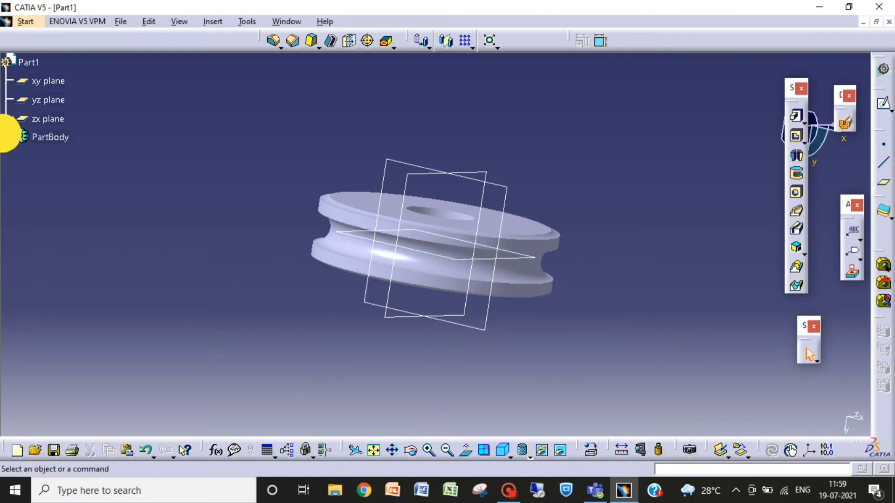
Delete the slot and the disc's pad together with their sketches, leaving the part body empty.
{"action": "left_click", "coordinate": [6, 137]}
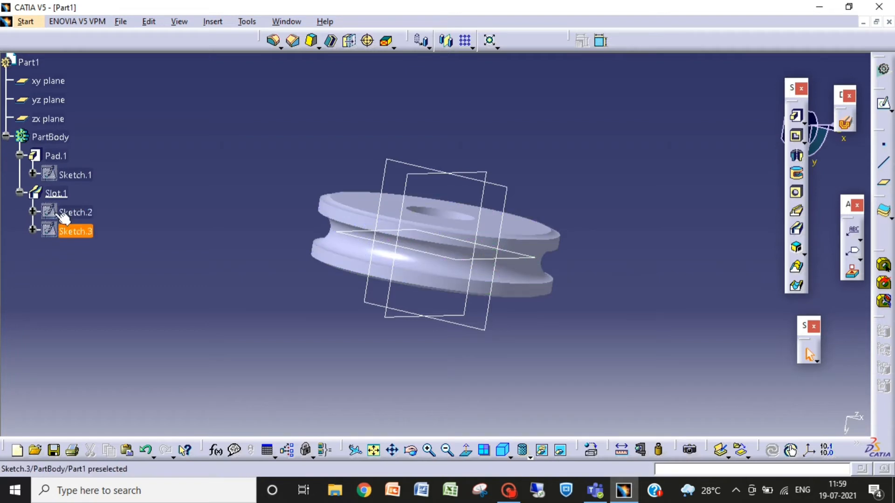
{"action": "left_click", "coordinate": [52, 195]}
{"action": "key", "text": "Delete"}
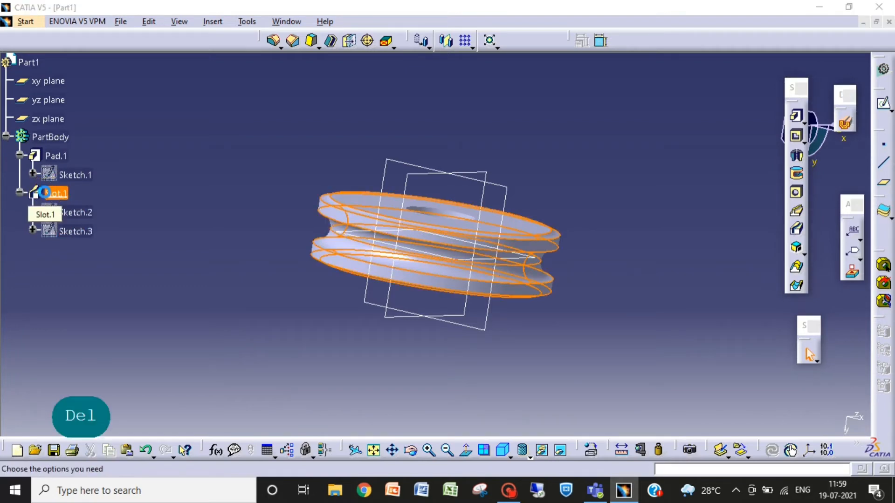
{"action": "key", "text": "Return"}
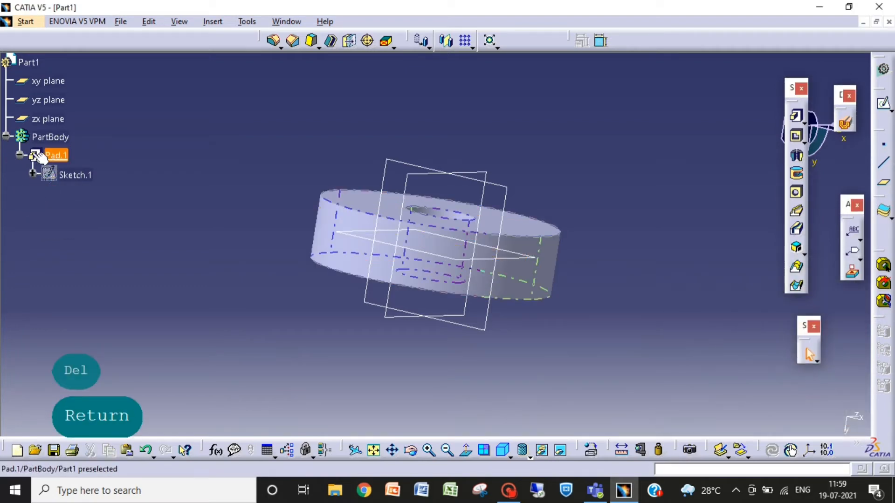
{"action": "left_click", "coordinate": [49, 156]}
{"action": "key", "text": "Delete"}
{"action": "key", "text": "Return"}
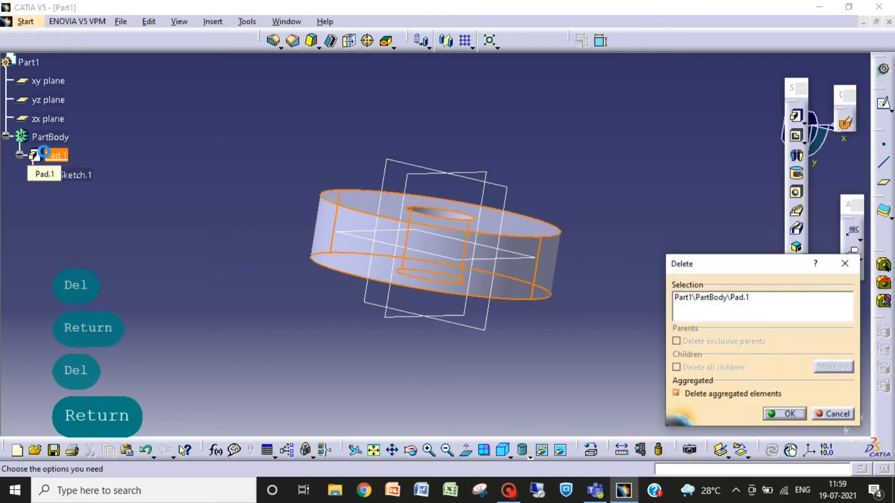
Sketch on the xy plane a centred rectangle around the origin, longer along the horizontal axis.
{"action": "left_click", "coordinate": [502, 450]}
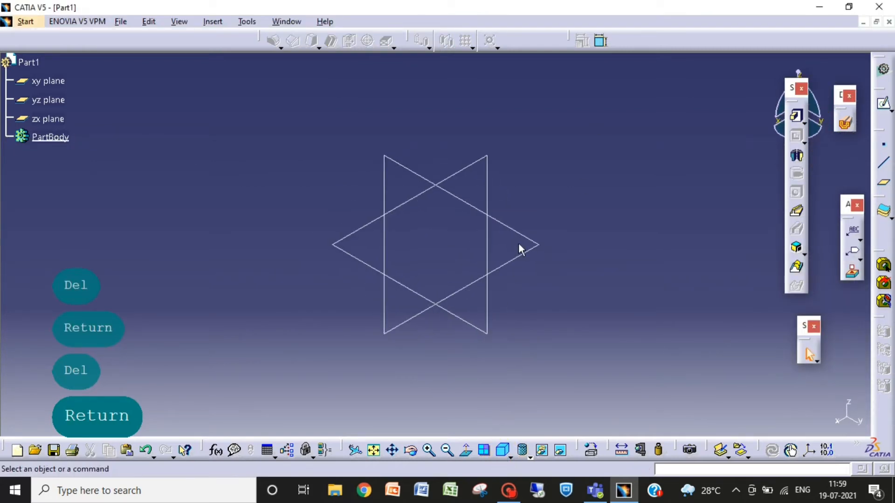
{"action": "left_click", "coordinate": [519, 262]}
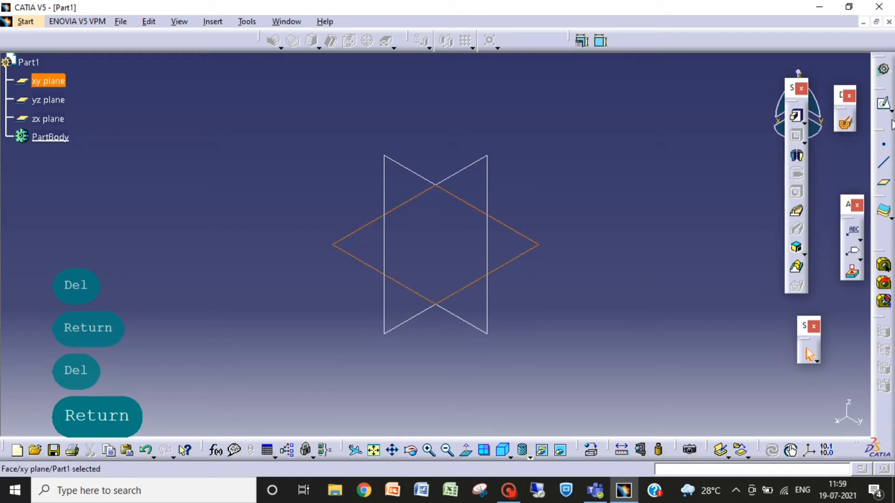
{"action": "left_click", "coordinate": [883, 104]}
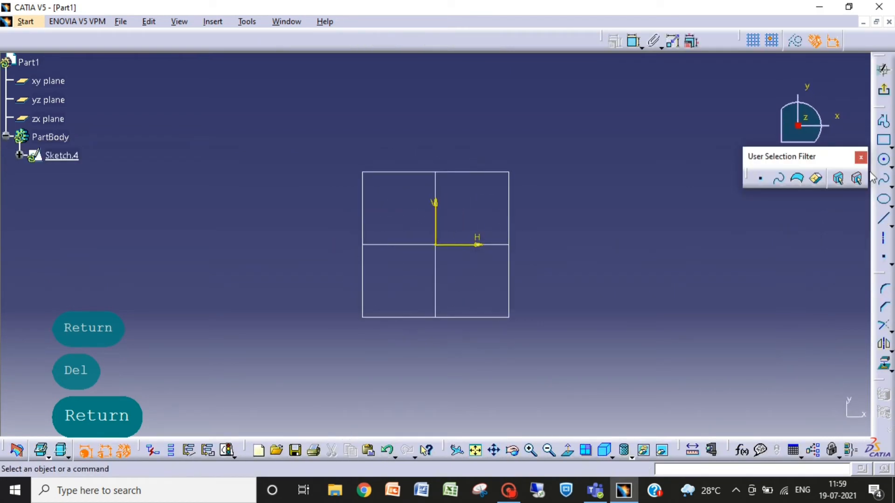
{"action": "left_click", "coordinate": [890, 146]}
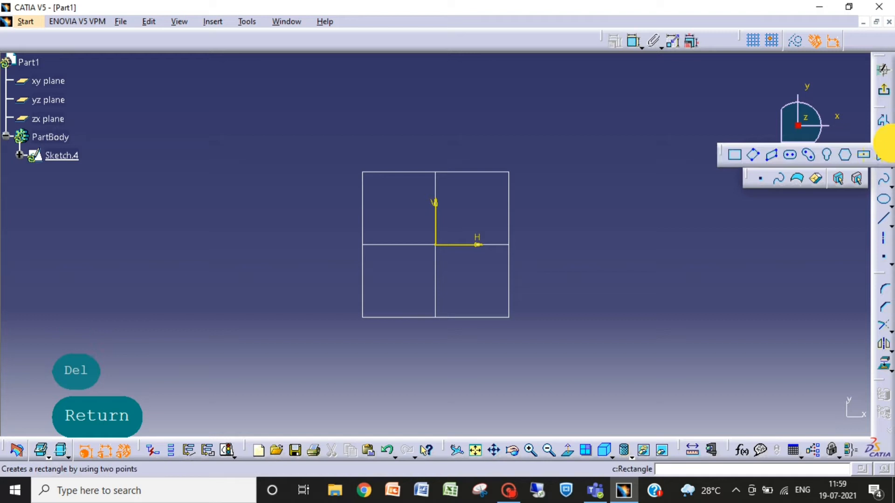
{"action": "left_click", "coordinate": [866, 158]}
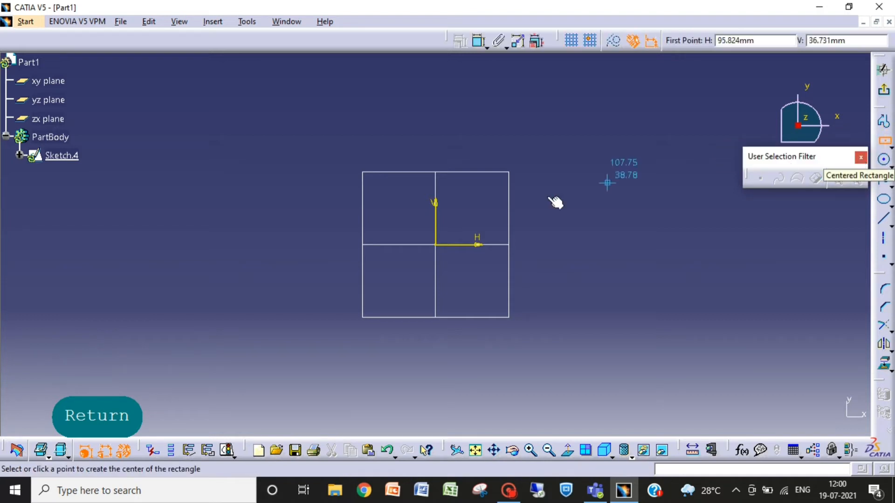
{"action": "left_click", "coordinate": [437, 245]}
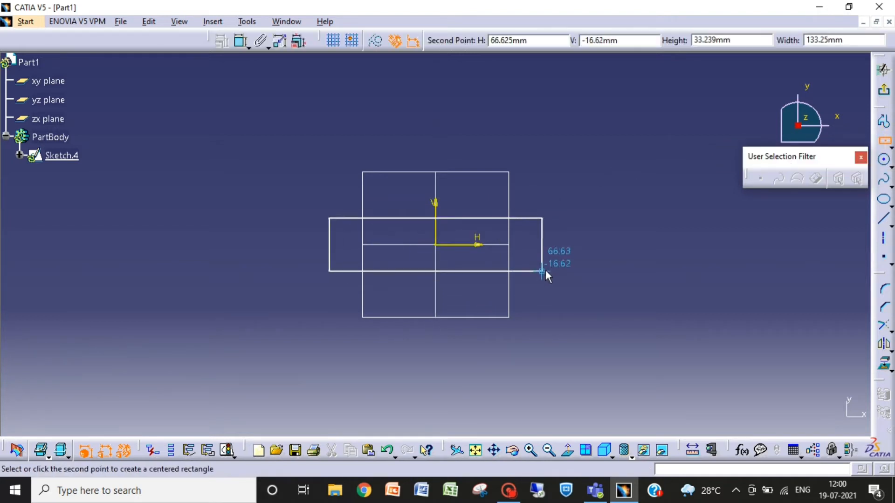
{"action": "left_click", "coordinate": [568, 306]}
{"action": "left_click", "coordinate": [743, 229]}
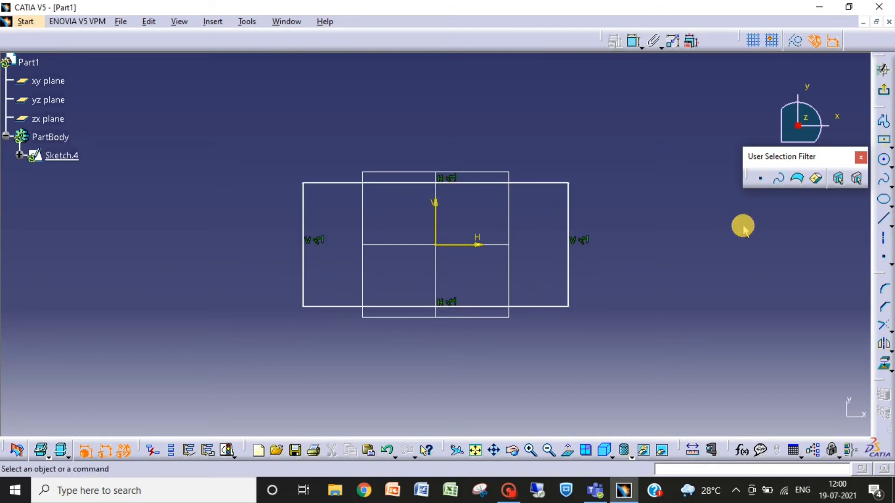
Exit the rectangle sketch and extrude it as a pad 20 mm long.
{"action": "left_click", "coordinate": [883, 70]}
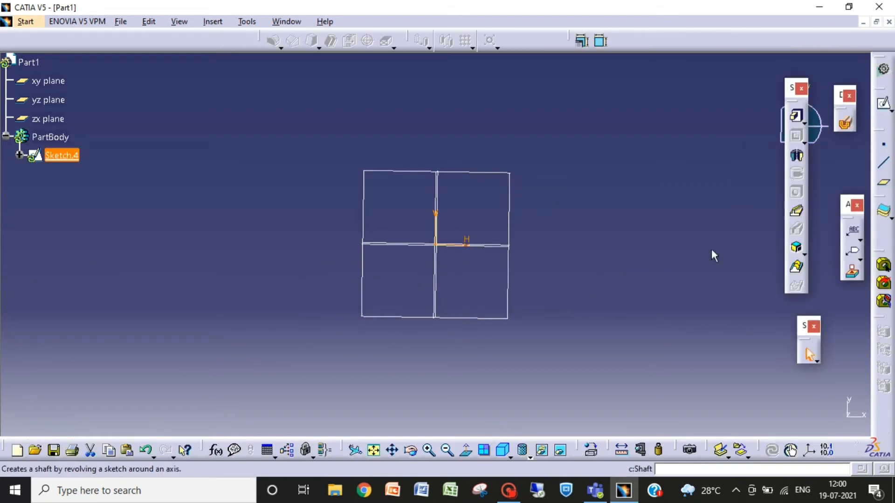
{"action": "left_click", "coordinate": [796, 117]}
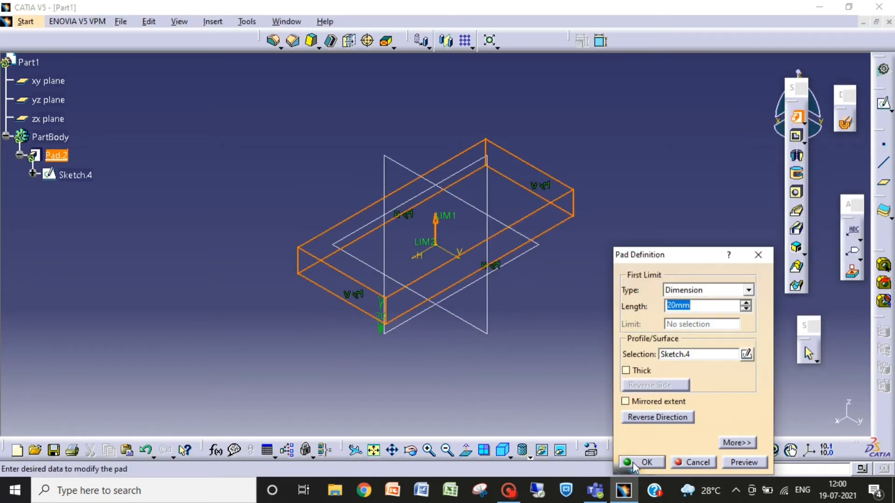
{"action": "left_click", "coordinate": [635, 462]}
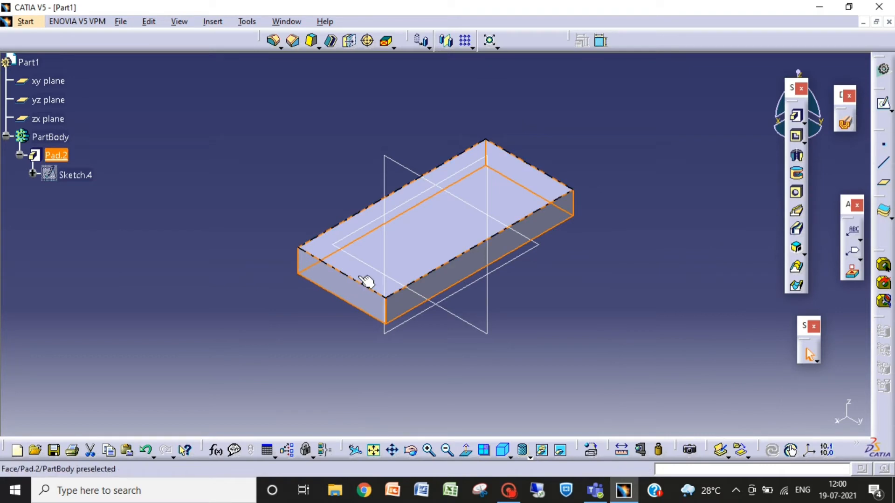
Start a sketch on the block's short end face and view it straight on.
{"action": "left_click", "coordinate": [355, 291]}
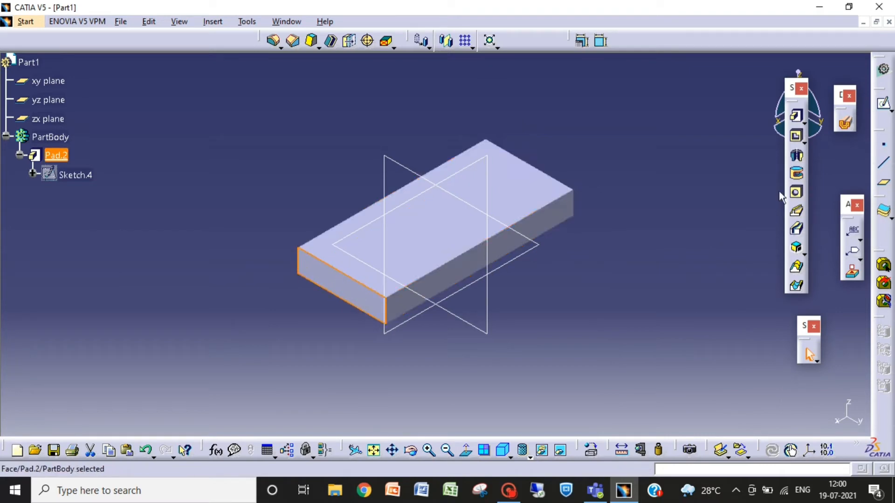
{"action": "left_click", "coordinate": [884, 102]}
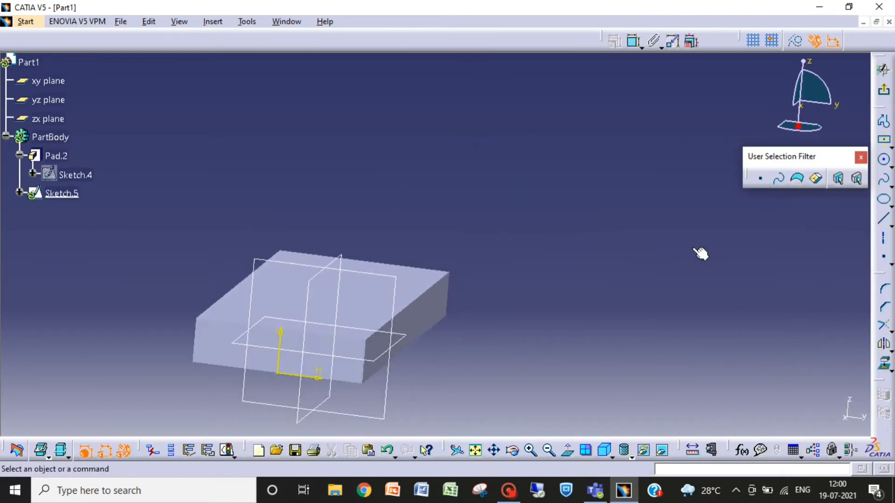
{"action": "left_click", "coordinate": [472, 450]}
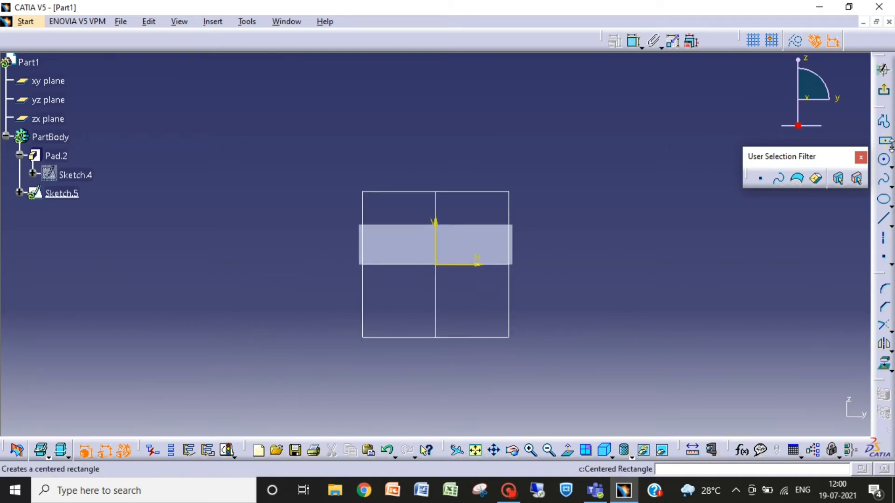
Try to draw a closed line profile about 14 mm wide across the middle of the block's upper edge, and undo it.
{"action": "left_click", "coordinate": [883, 128]}
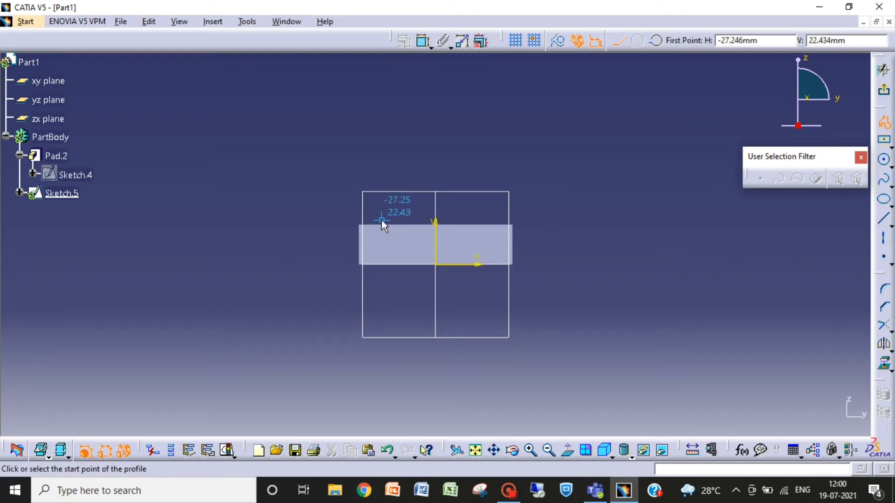
{"action": "left_click", "coordinate": [419, 217]}
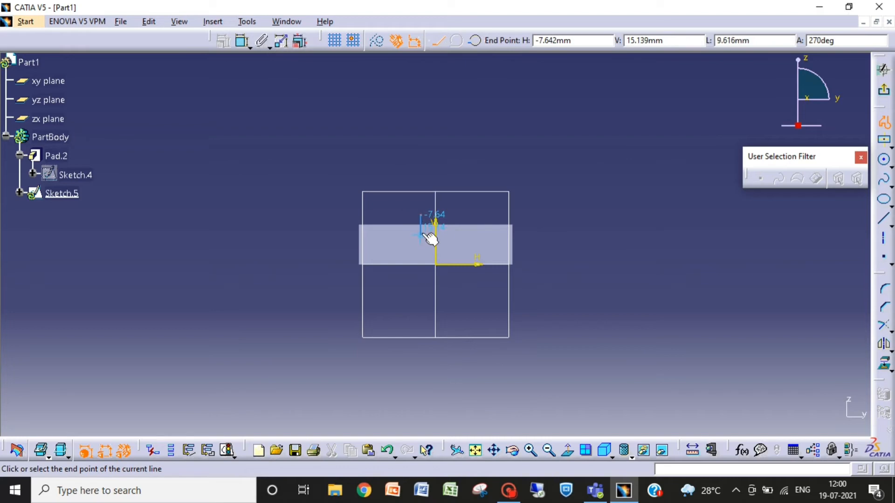
{"action": "key", "text": "Escape"}
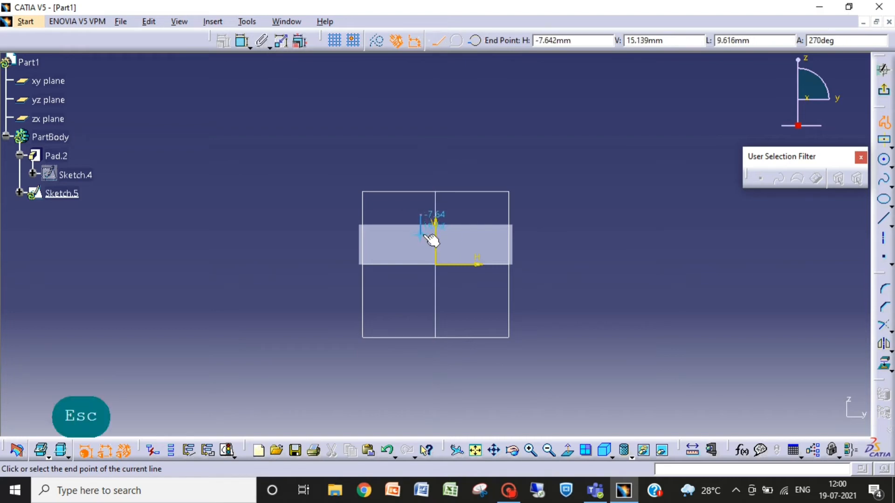
{"action": "left_click", "coordinate": [426, 236]}
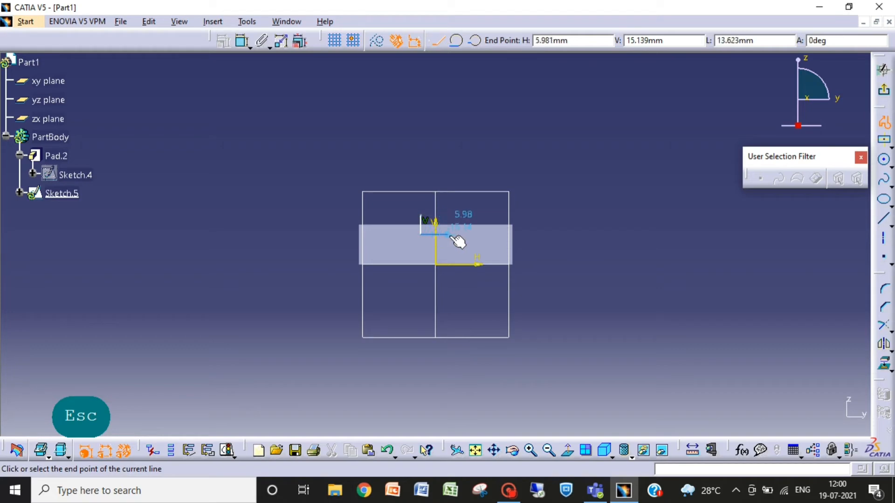
{"action": "left_click", "coordinate": [449, 234]}
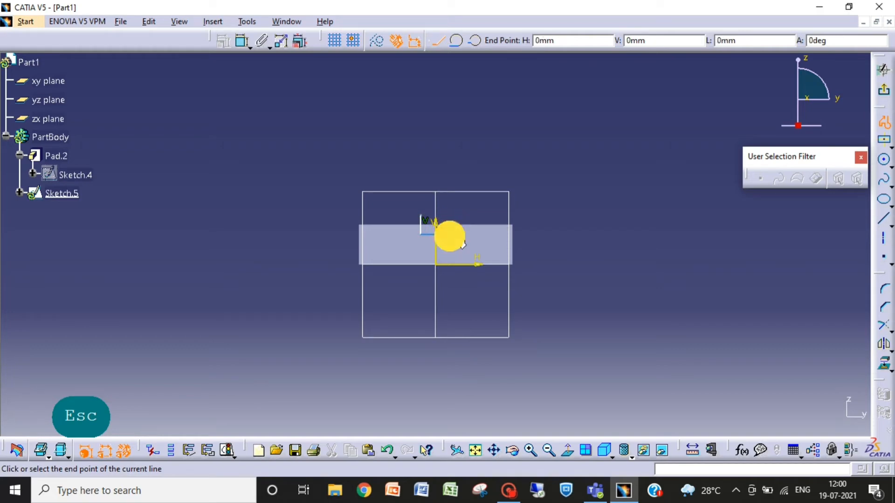
{"action": "left_click", "coordinate": [449, 217]}
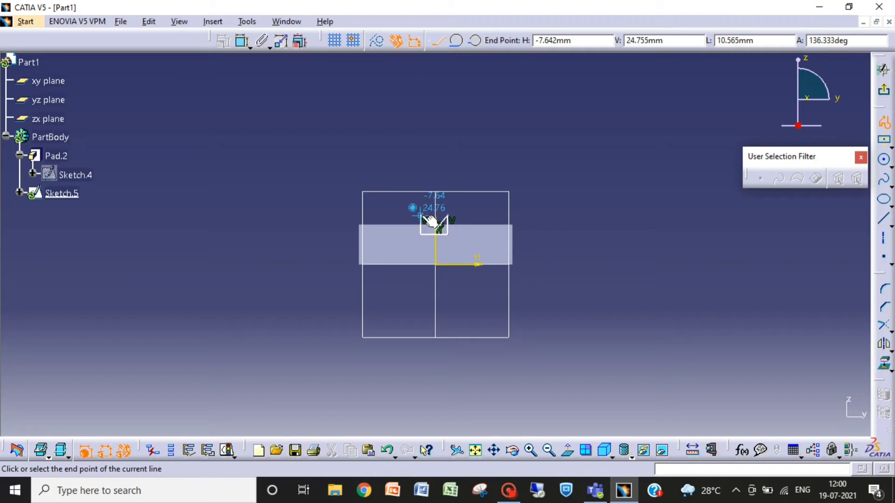
{"action": "left_click", "coordinate": [425, 218]}
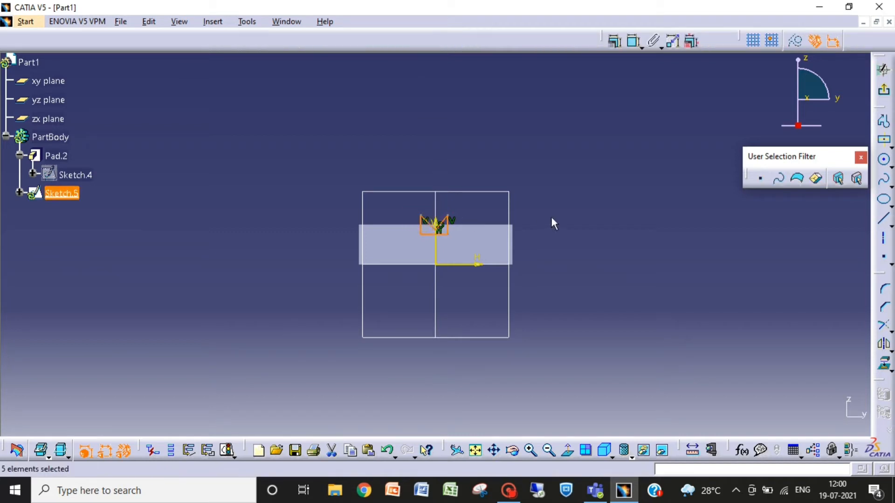
{"action": "key", "text": "Escape"}
{"action": "key", "text": "Escape"}
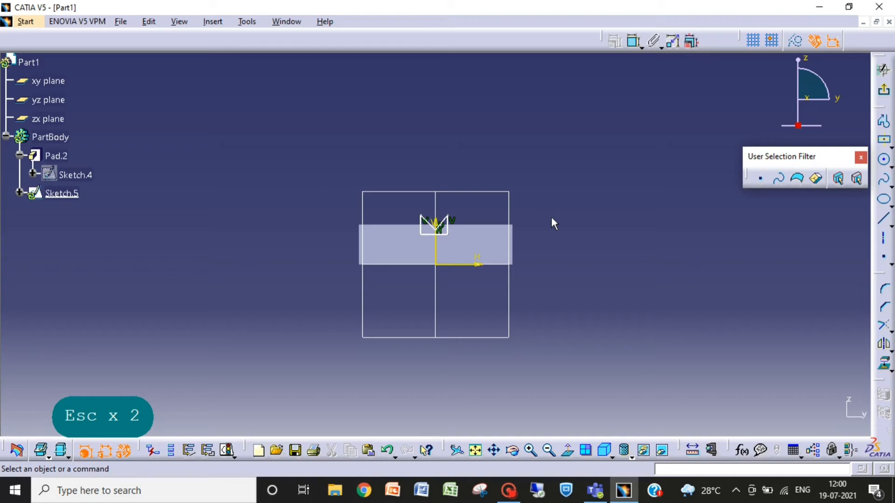
{"action": "key", "text": "ctrl+z"}
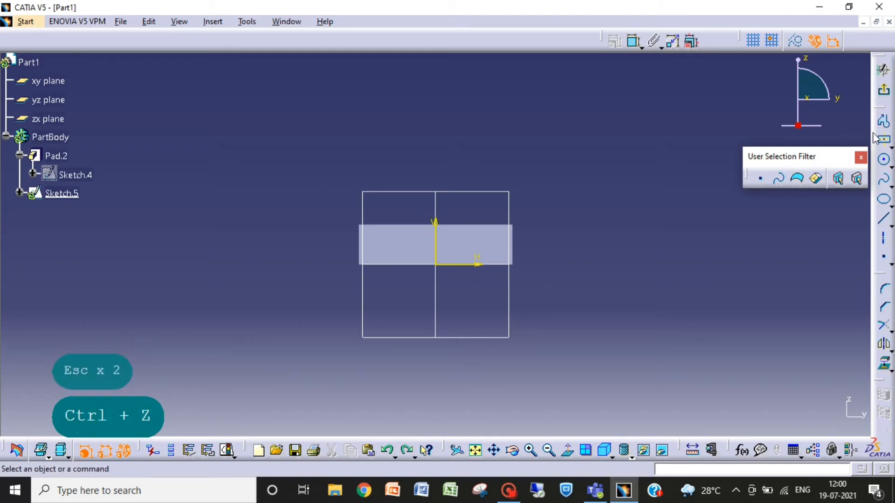
Draw two vertical lines about 11 mm long and 11 mm apart across the block's upper edge, one on each side of the vertical axis.
{"action": "left_click", "coordinate": [883, 218]}
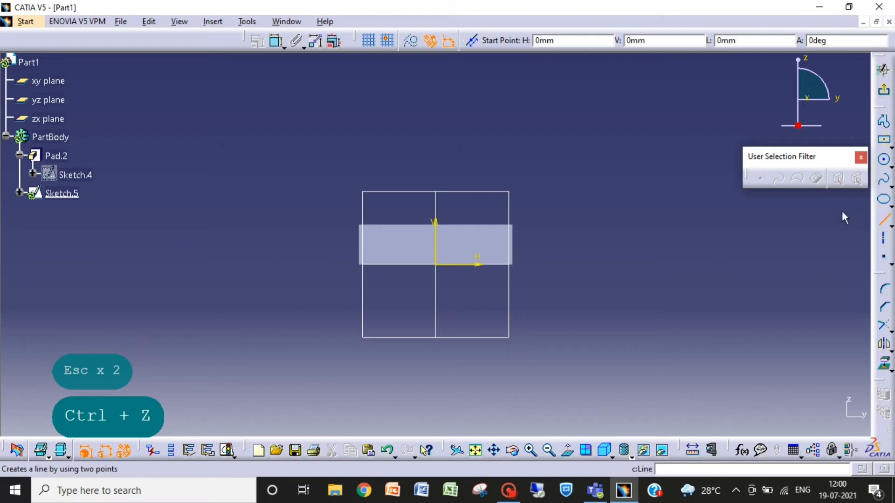
{"action": "left_click", "coordinate": [424, 216]}
{"action": "left_click", "coordinate": [423, 236]}
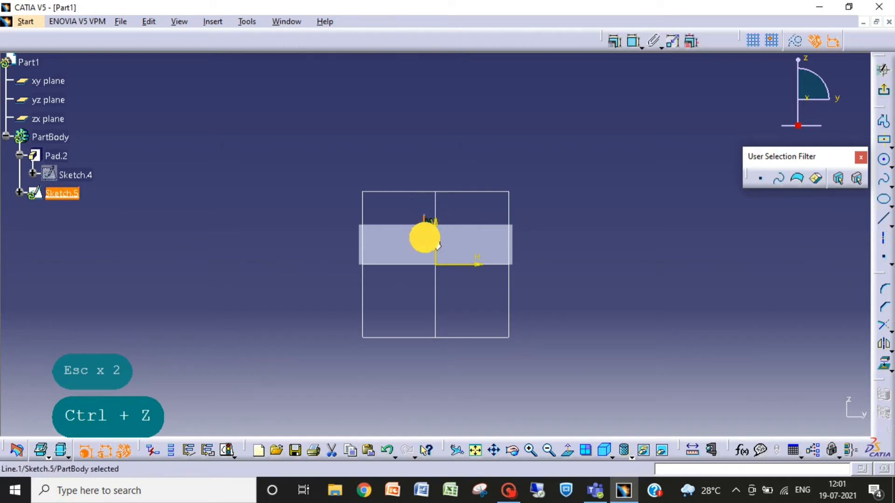
{"action": "left_click", "coordinate": [450, 221]}
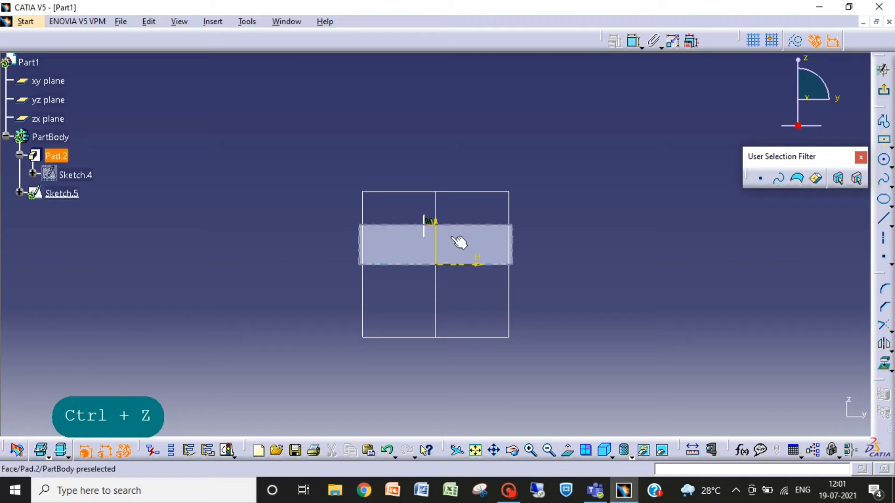
{"action": "left_click", "coordinate": [458, 235]}
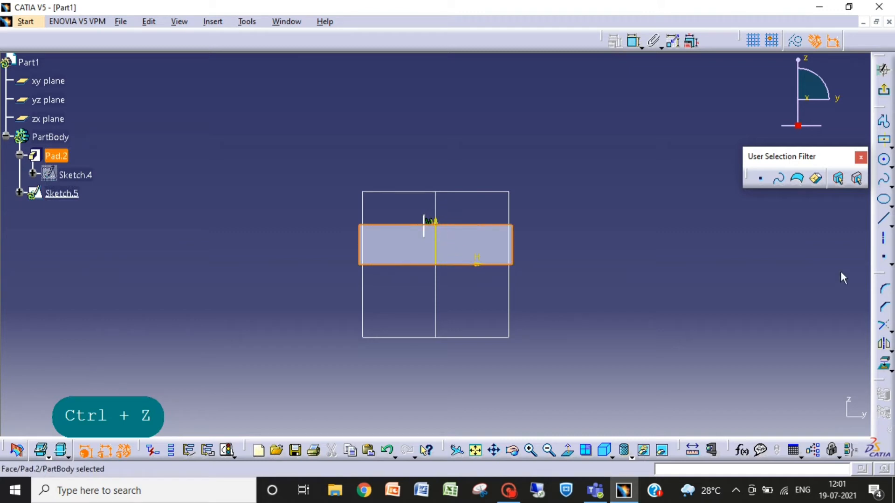
{"action": "left_click", "coordinate": [882, 221]}
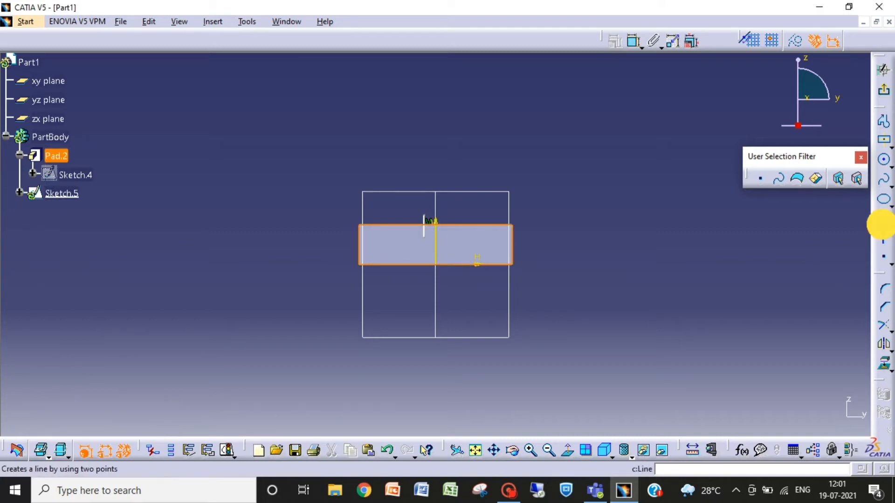
{"action": "left_click", "coordinate": [446, 236]}
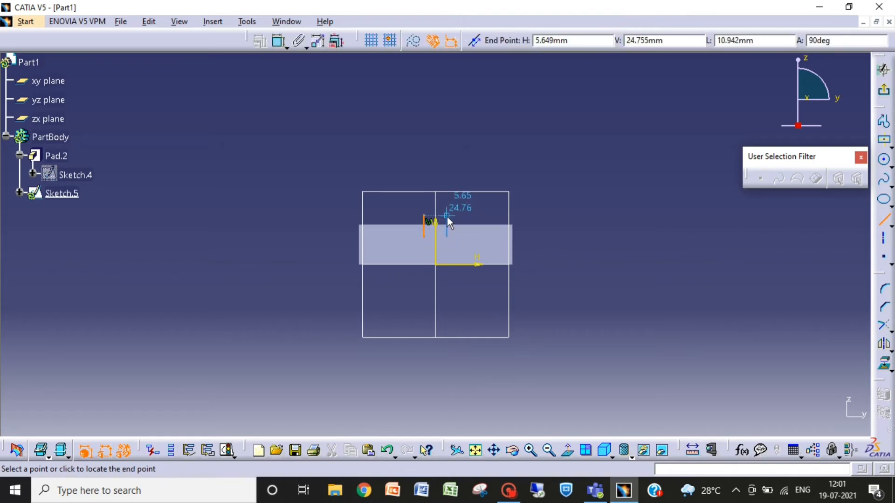
{"action": "left_click", "coordinate": [446, 215]}
{"action": "key", "text": "Escape"}
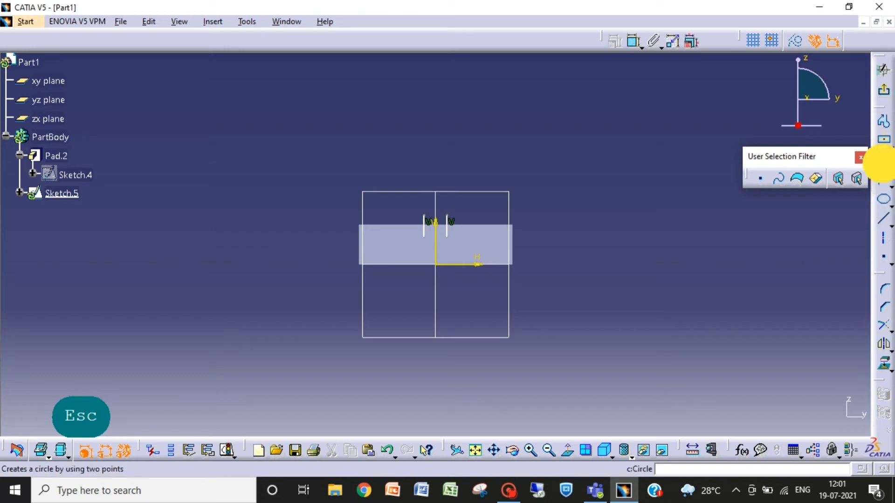
Draw a circle of about 5.65 mm radius centred on the vertical axis, meeting the lower ends of the two lines.
{"action": "left_click", "coordinate": [884, 160]}
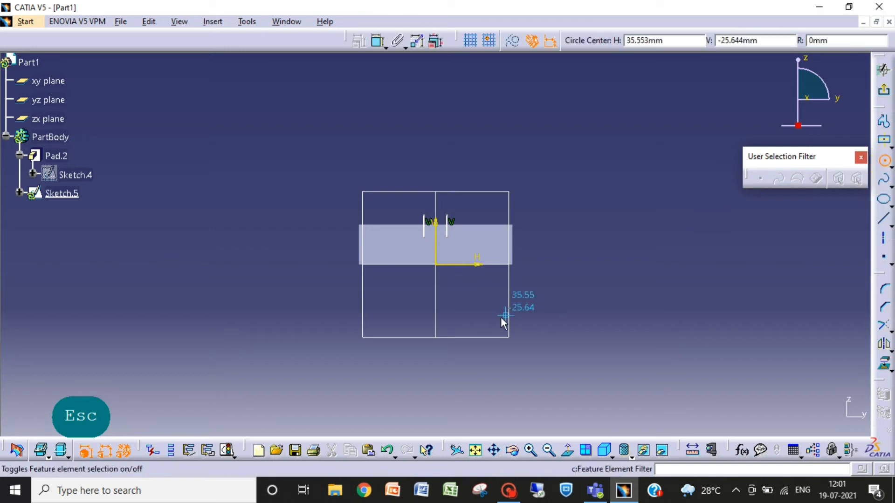
{"action": "left_click", "coordinate": [436, 237]}
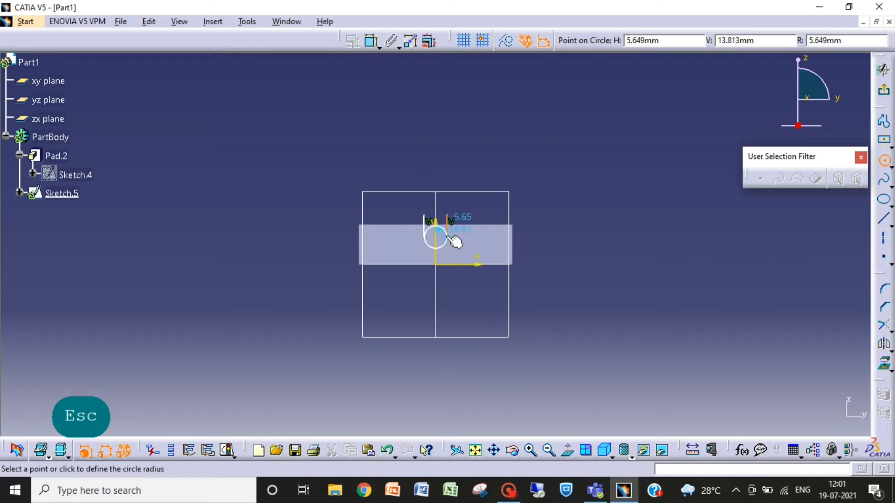
{"action": "key", "text": "Escape"}
{"action": "key", "text": "Escape"}
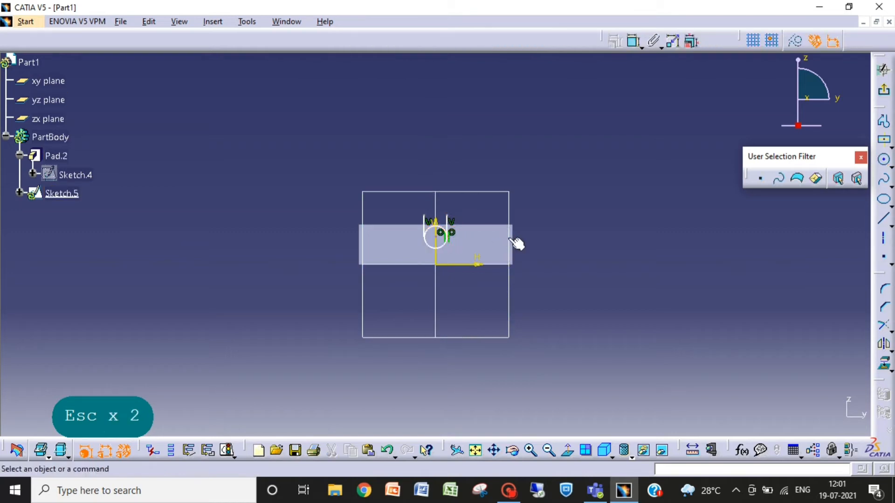
Apply a tangency constraint between the circle and the vertical line on the negative horizontal side.
{"action": "left_click", "coordinate": [431, 243], "text": "ctrl"}
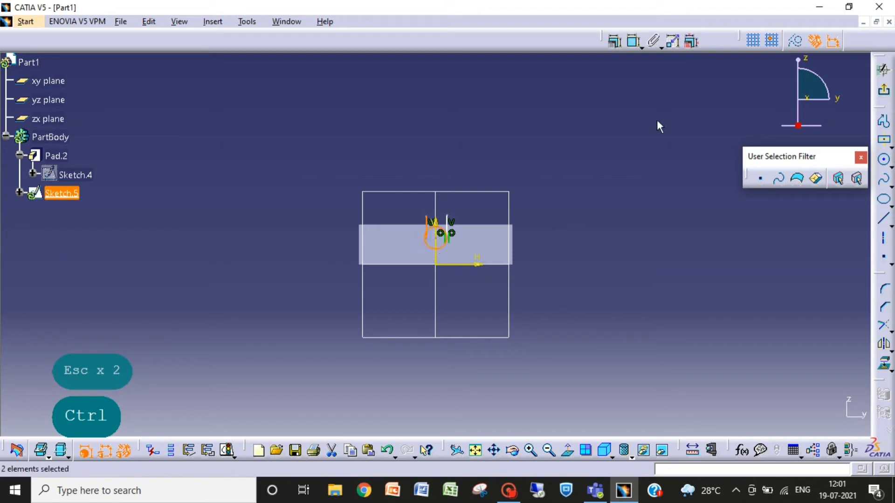
{"action": "left_click", "coordinate": [615, 43]}
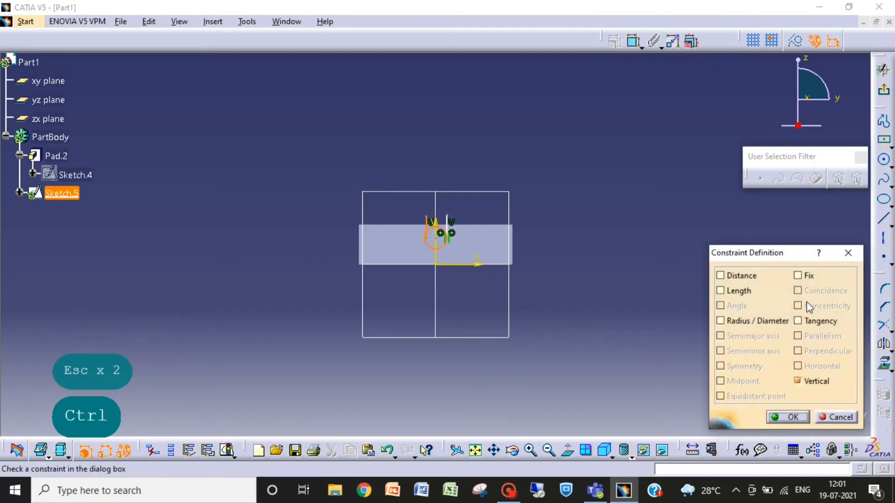
{"action": "left_click", "coordinate": [798, 321]}
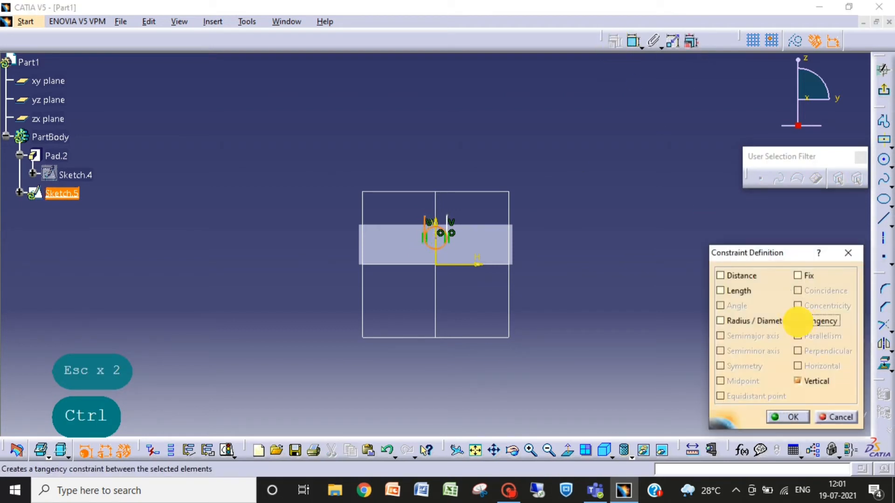
{"action": "left_click", "coordinate": [795, 416]}
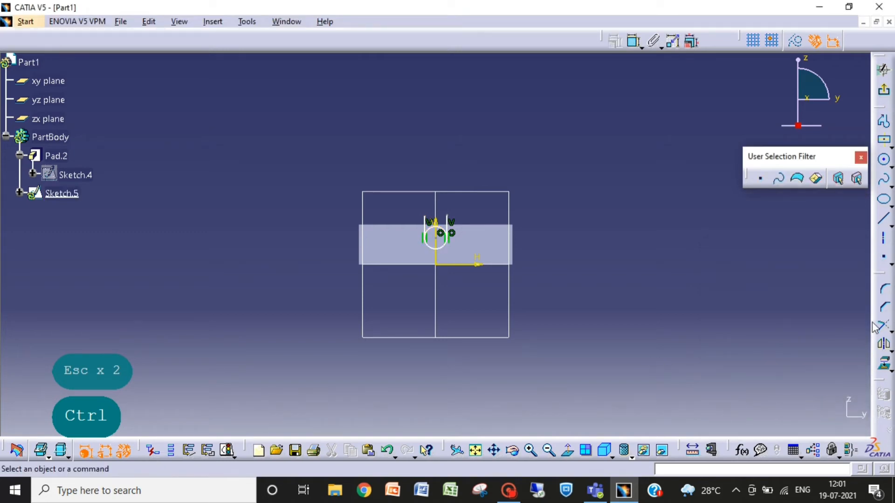
Quick-trim the circle's upper half and close the U-shaped profile with a line joining the upper ends of the two vertical lines.
{"action": "left_click", "coordinate": [891, 332]}
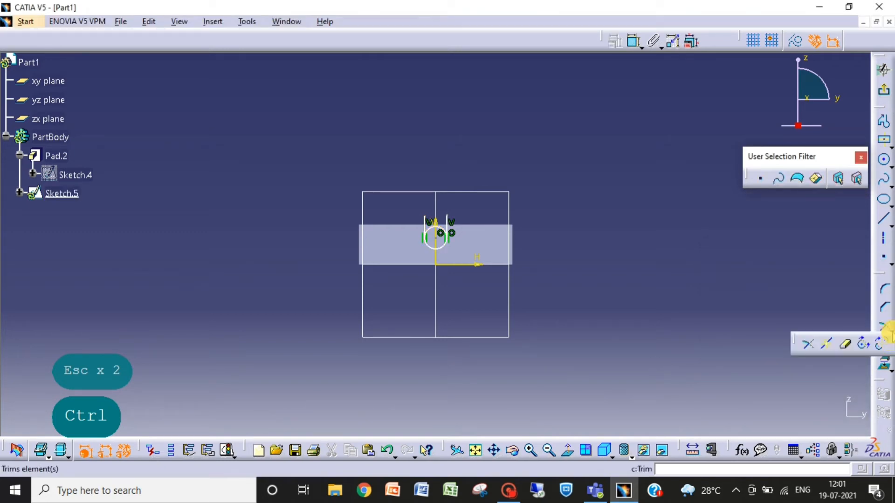
{"action": "left_click", "coordinate": [847, 339]}
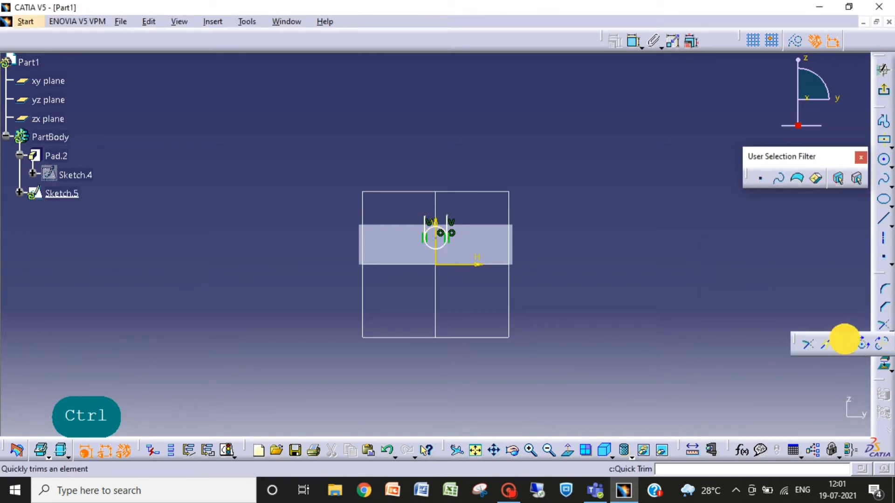
{"action": "left_click", "coordinate": [443, 230]}
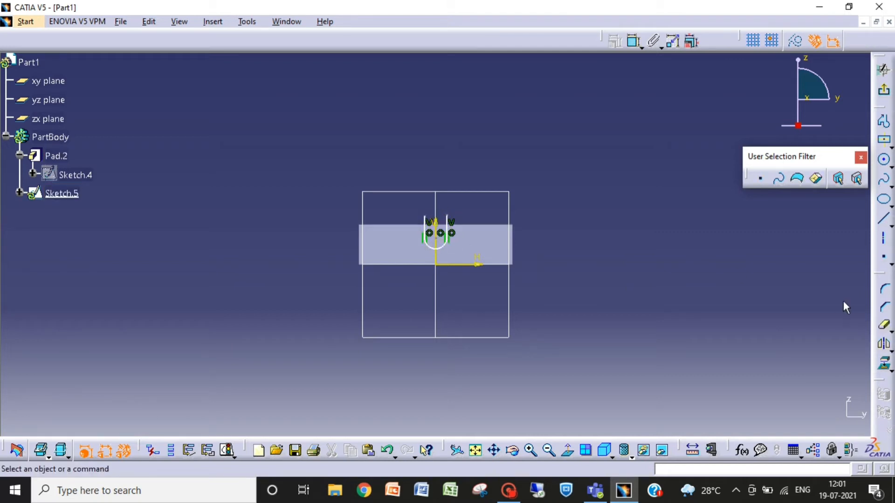
{"action": "left_click", "coordinate": [884, 219]}
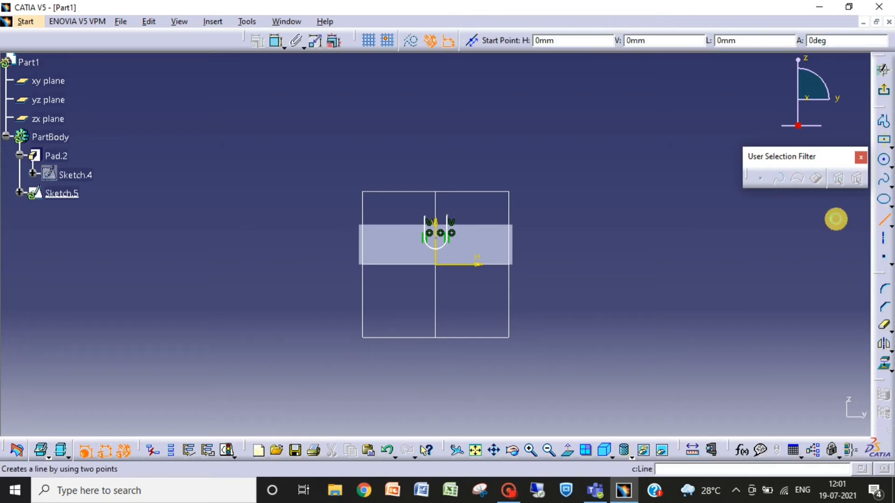
{"action": "left_click", "coordinate": [425, 215]}
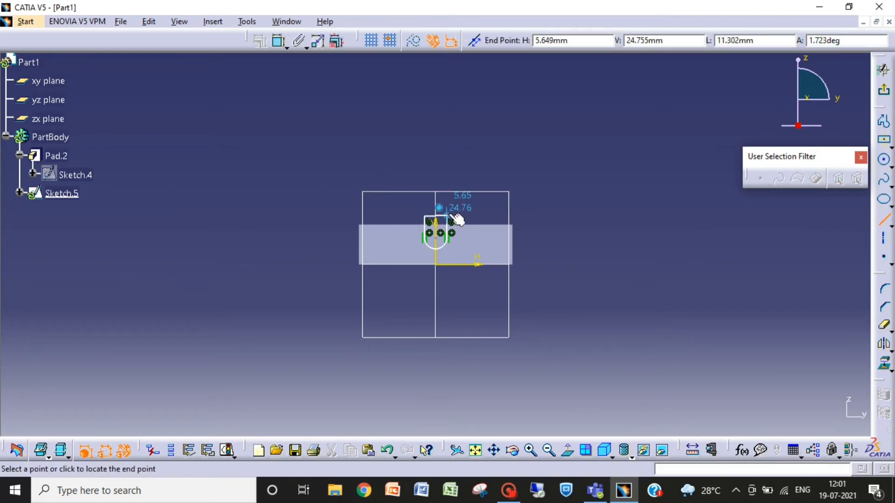
{"action": "left_click", "coordinate": [447, 216]}
{"action": "left_click", "coordinate": [606, 244]}
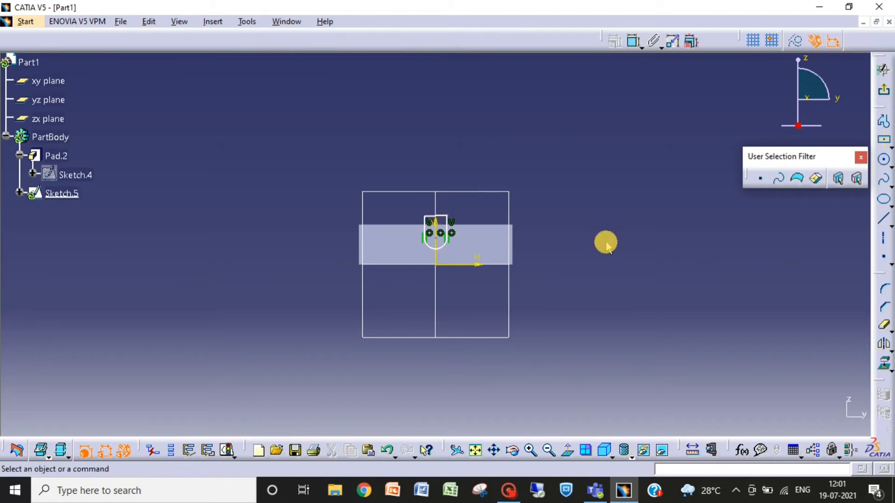
Exit the profile sketch and start a new sketch on the block's large upper face, fitting the whole block in view.
{"action": "left_click", "coordinate": [884, 69]}
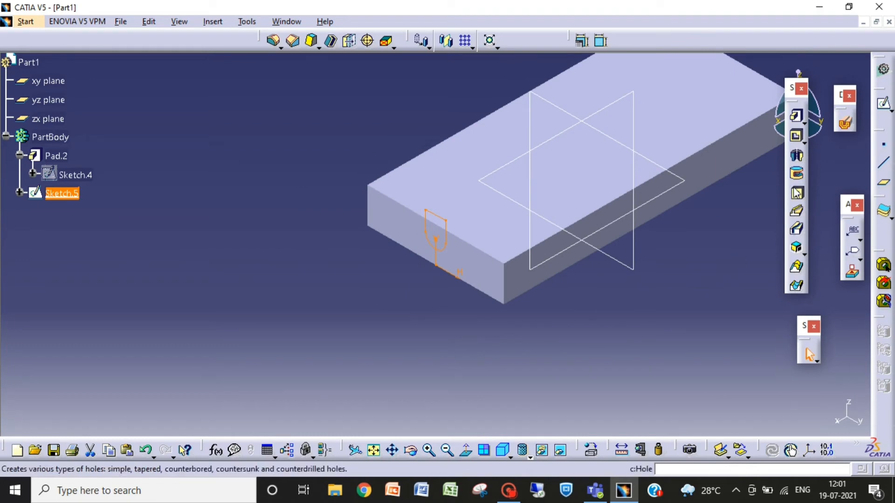
{"action": "left_click", "coordinate": [664, 138]}
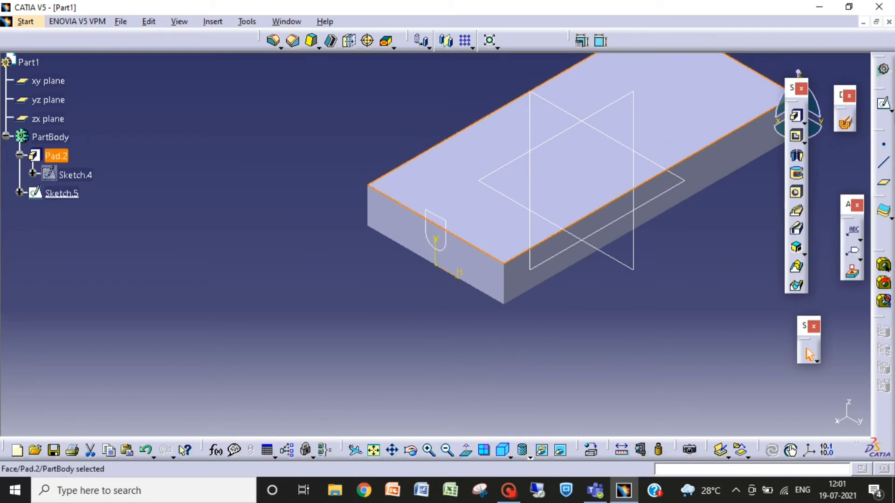
{"action": "left_click", "coordinate": [884, 107]}
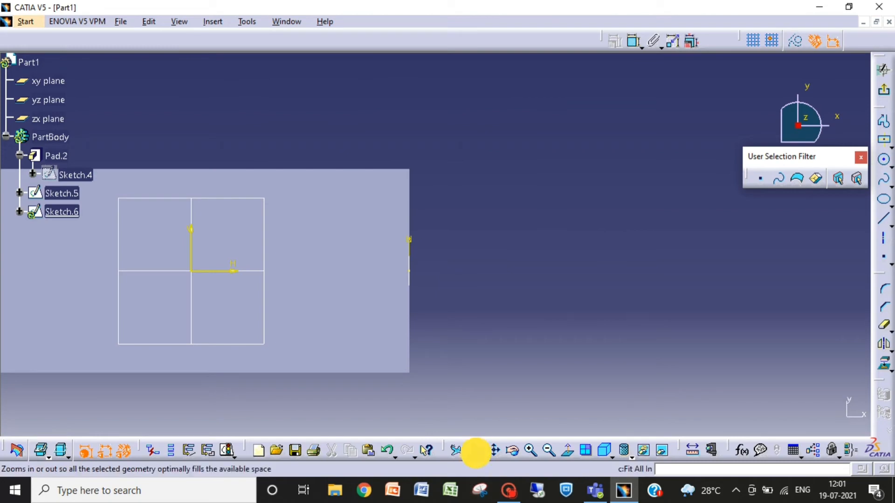
{"action": "left_click", "coordinate": [475, 451]}
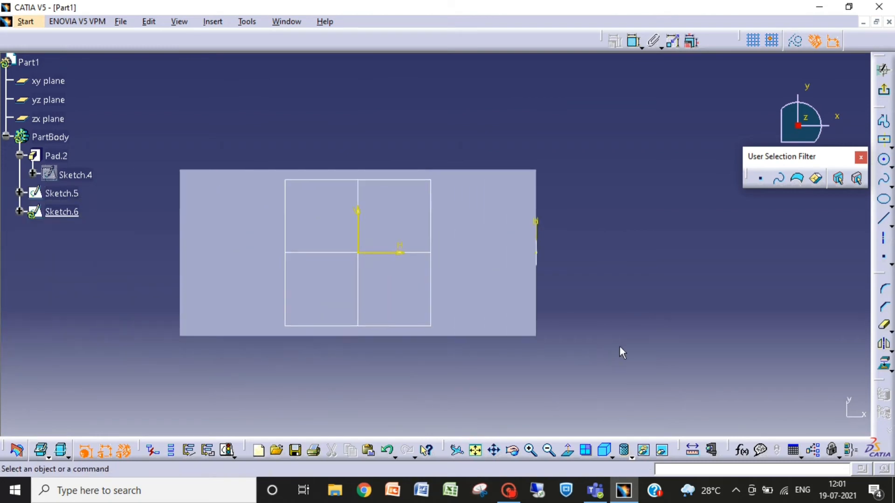
Draw a wavy open spline along the block's length, from the short edge at the slot profile to the opposite short edge, and exit the sketch.
{"action": "left_click", "coordinate": [888, 185]}
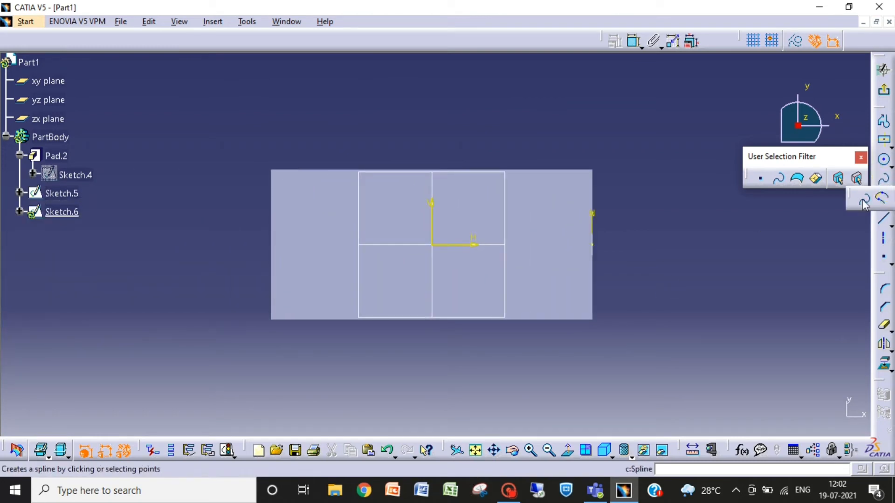
{"action": "left_click", "coordinate": [863, 200]}
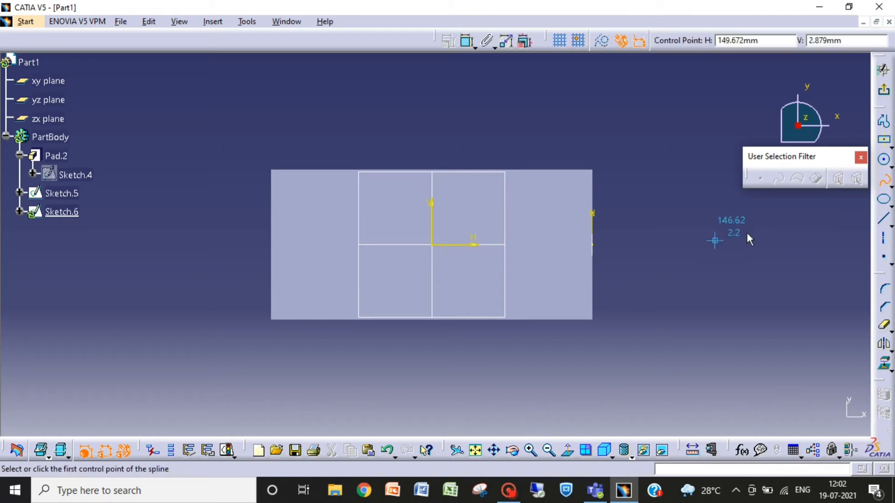
{"action": "left_click", "coordinate": [592, 230]}
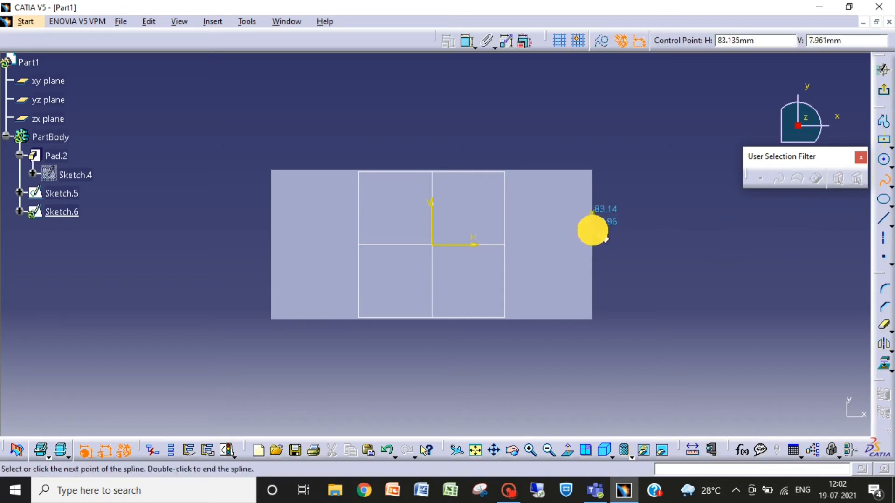
{"action": "left_click", "coordinate": [577, 229]}
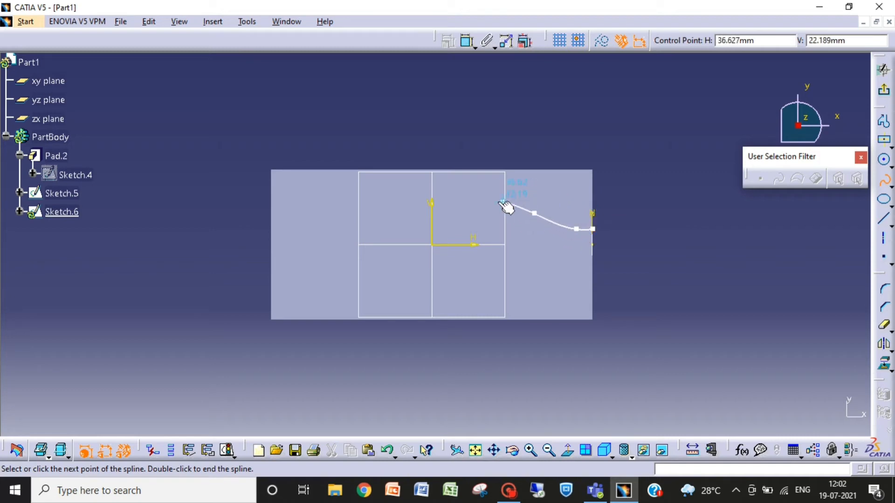
{"action": "left_click", "coordinate": [473, 192]}
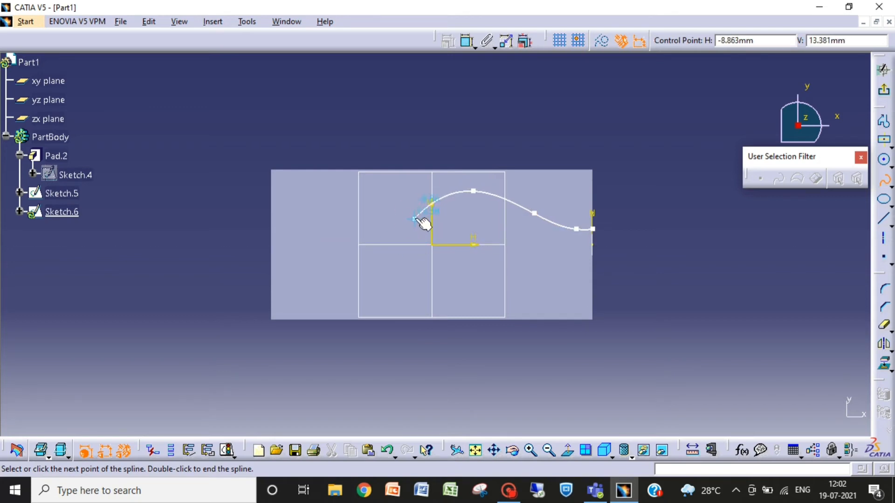
{"action": "left_click", "coordinate": [414, 219]}
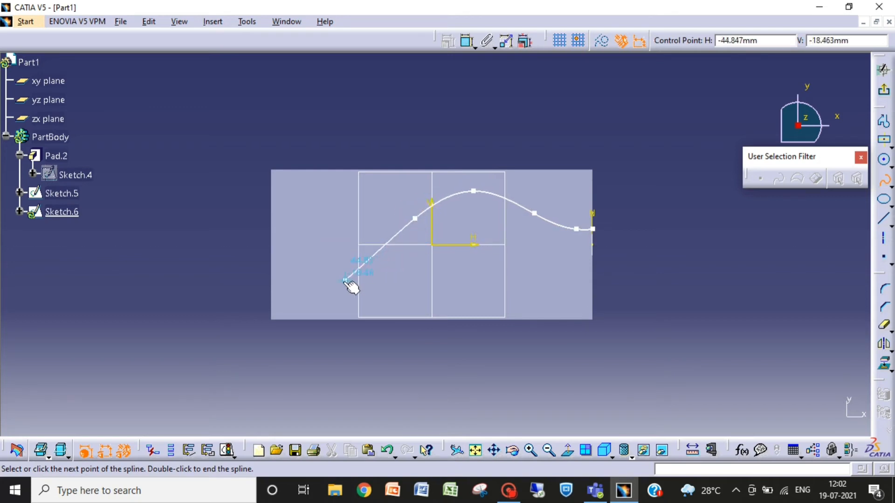
{"action": "left_click", "coordinate": [343, 283]}
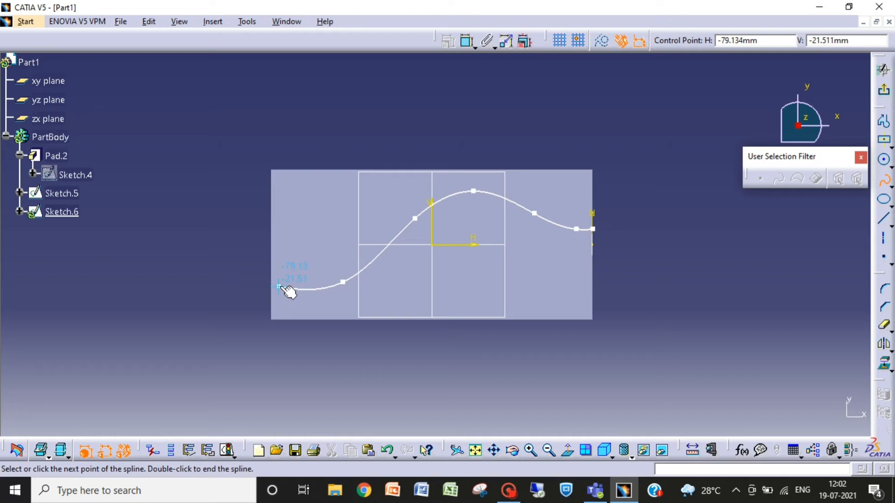
{"action": "left_click", "coordinate": [277, 280]}
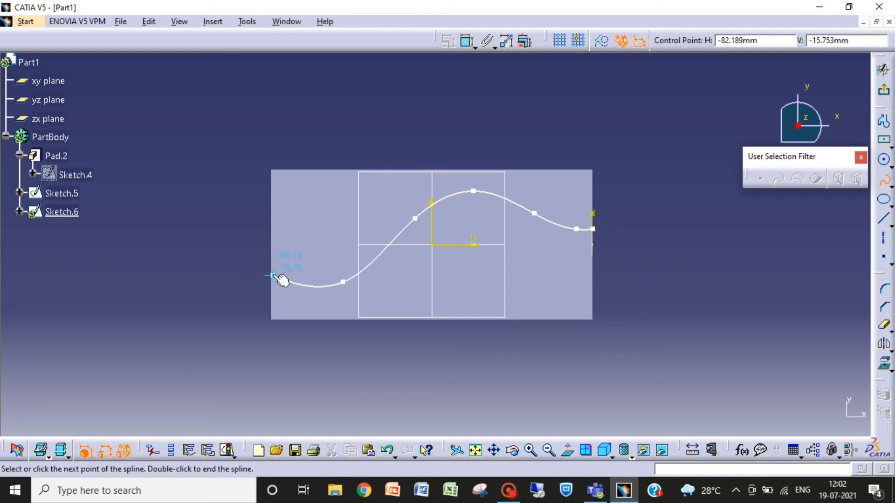
{"action": "left_click", "coordinate": [273, 276]}
{"action": "double_click", "coordinate": [273, 276]}
{"action": "left_click", "coordinate": [241, 230]}
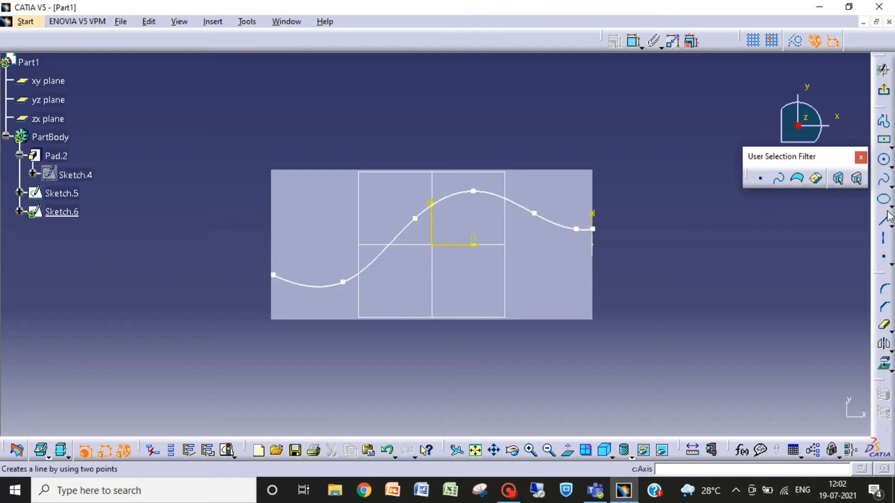
{"action": "left_click", "coordinate": [881, 66]}
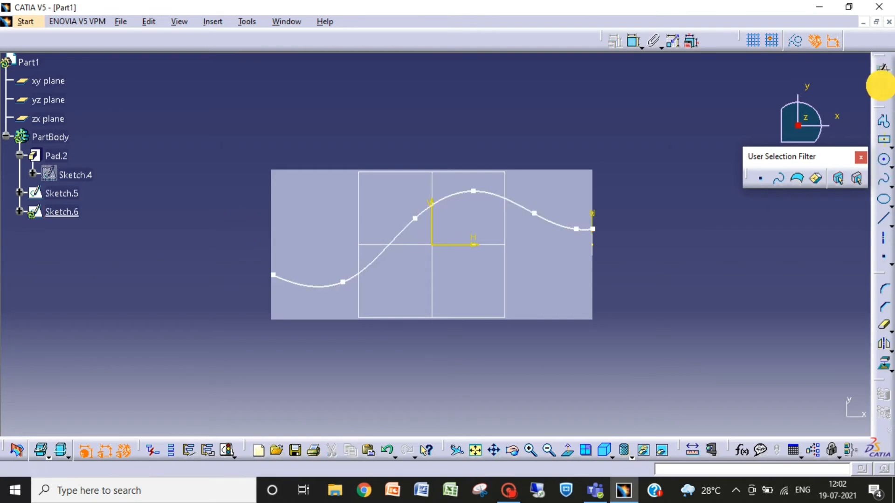
{"action": "left_click", "coordinate": [742, 285]}
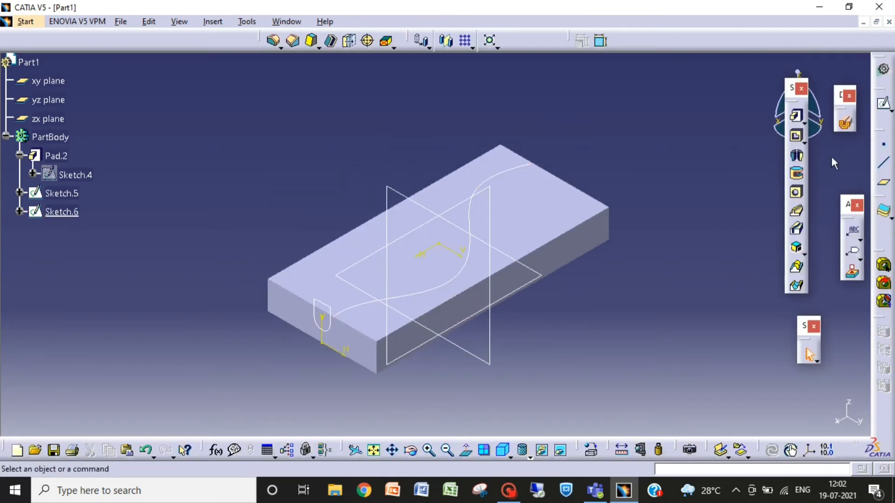
Cut a slot through the block using the U-shaped sketch as profile and the wavy spline as center curve, keeping the angle.
{"action": "left_click", "coordinate": [796, 229]}
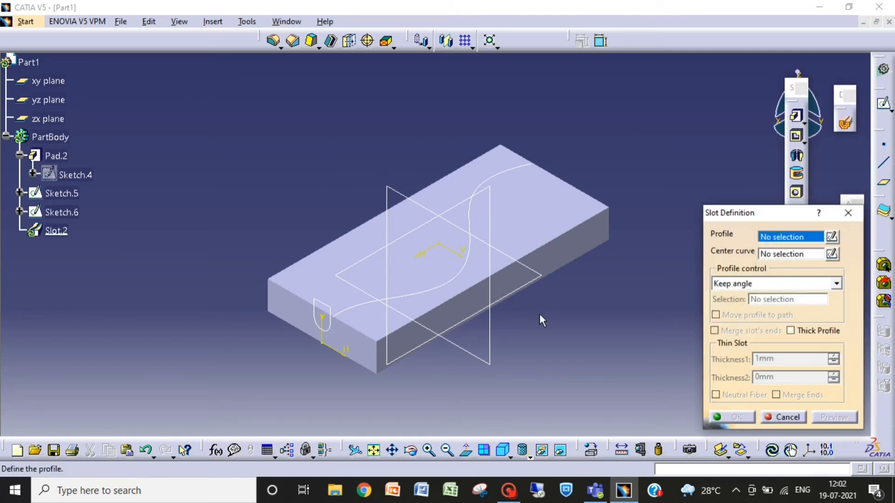
{"action": "left_click", "coordinate": [336, 318]}
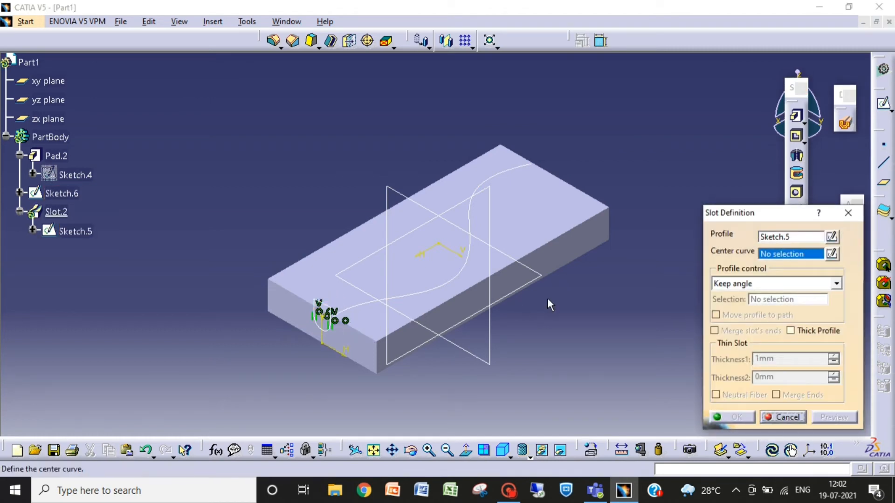
{"action": "left_click", "coordinate": [365, 305]}
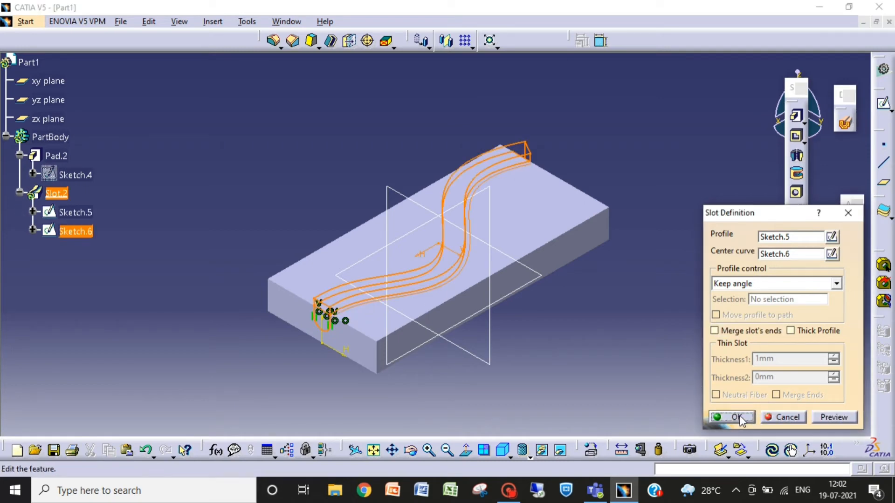
{"action": "left_click", "coordinate": [740, 416]}
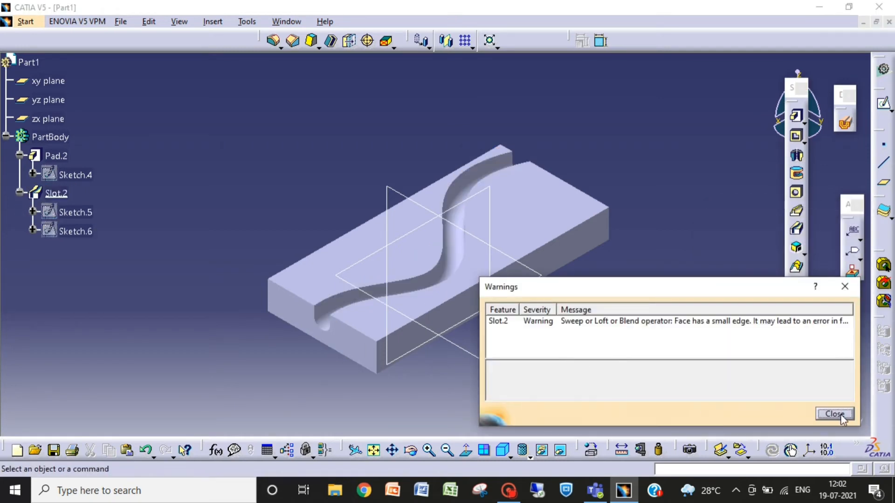
{"action": "left_click", "coordinate": [839, 414]}
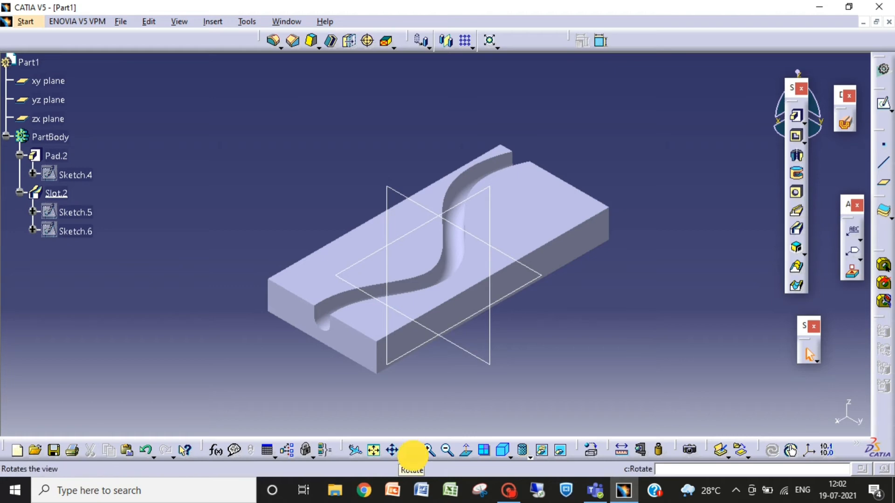
{"action": "left_click", "coordinate": [411, 450]}
{"action": "left_click_drag", "start_coordinate": [463, 371], "coordinate": [581, 332]}
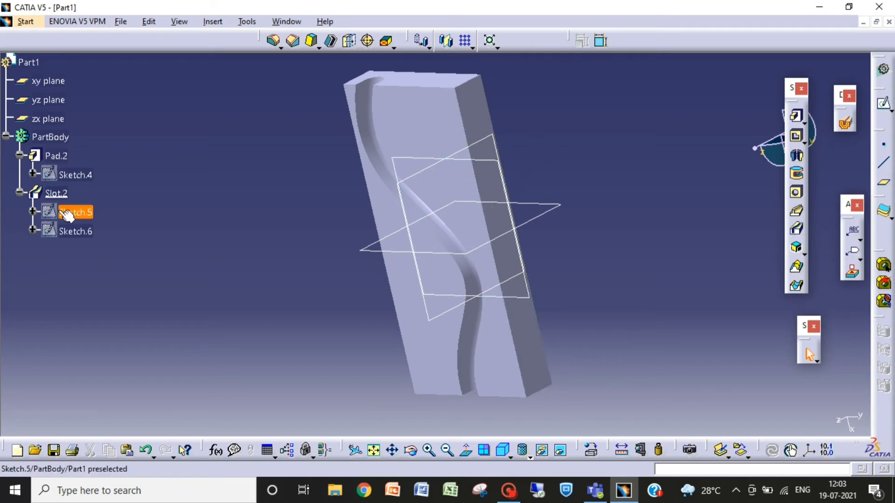
Delete the wavy slot and the block's pad together with their sketches, leaving the body empty.
{"action": "left_click", "coordinate": [53, 195]}
{"action": "key", "text": "Delete"}
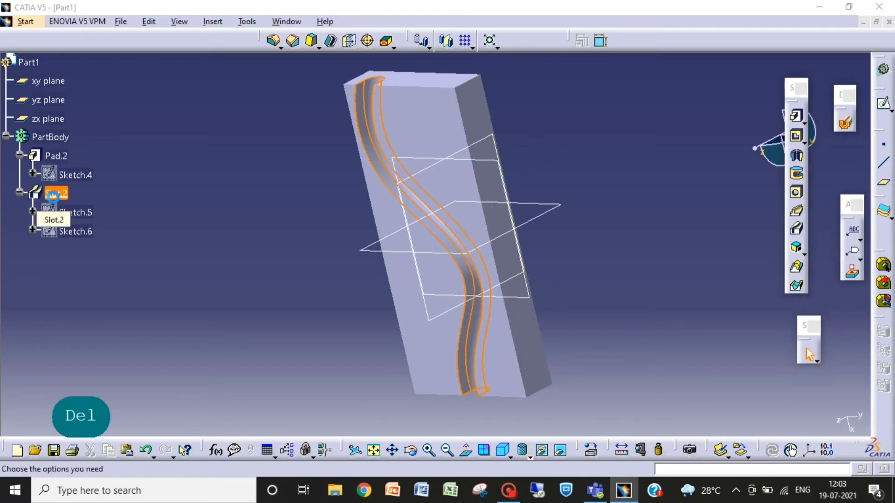
{"action": "key", "text": "Return"}
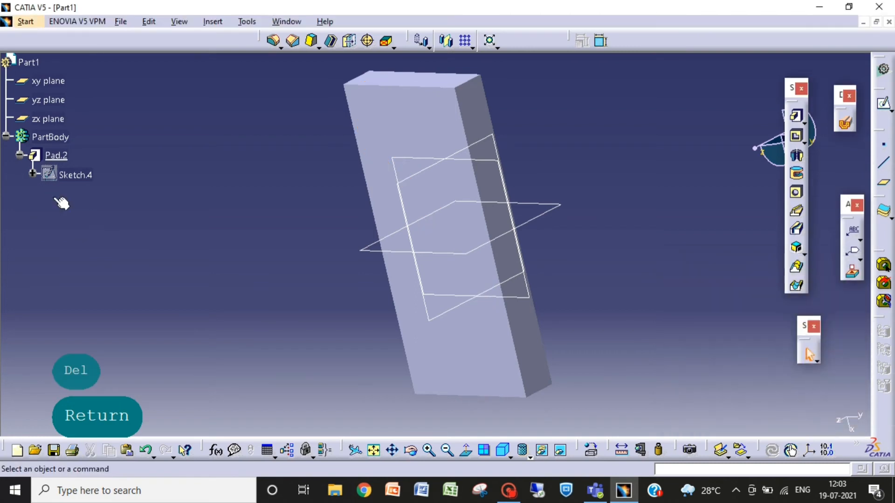
{"action": "left_click", "coordinate": [55, 155]}
{"action": "key", "text": "Delete"}
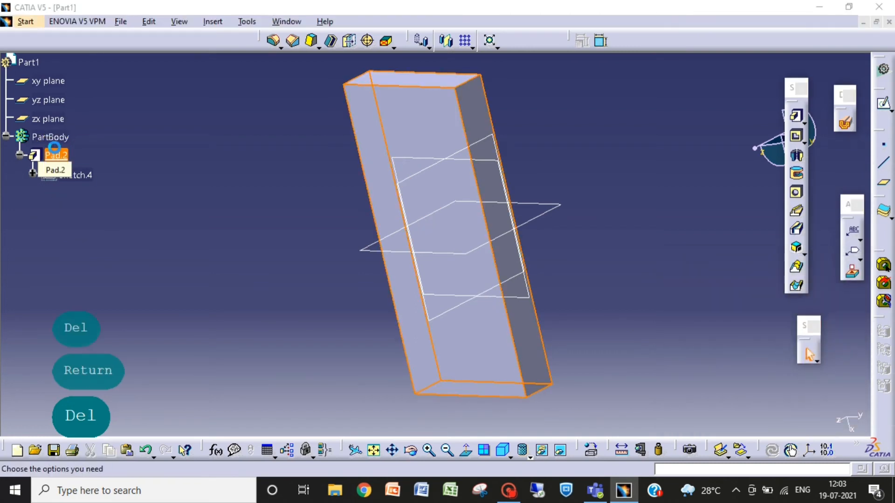
{"action": "key", "text": "Return"}
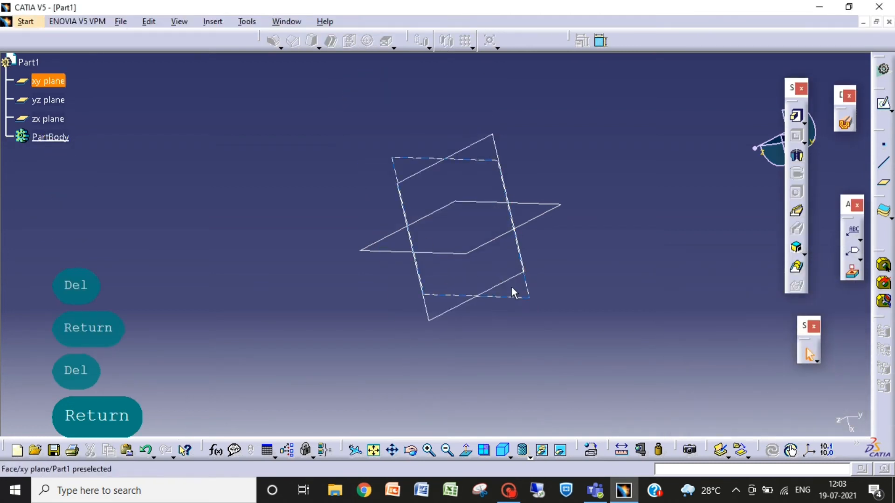
Start a sketch on the yz plane and draw a shallow three-point arc from above the origin on the vertical axis to about H 53, V 41 mm.
{"action": "left_click", "coordinate": [502, 450]}
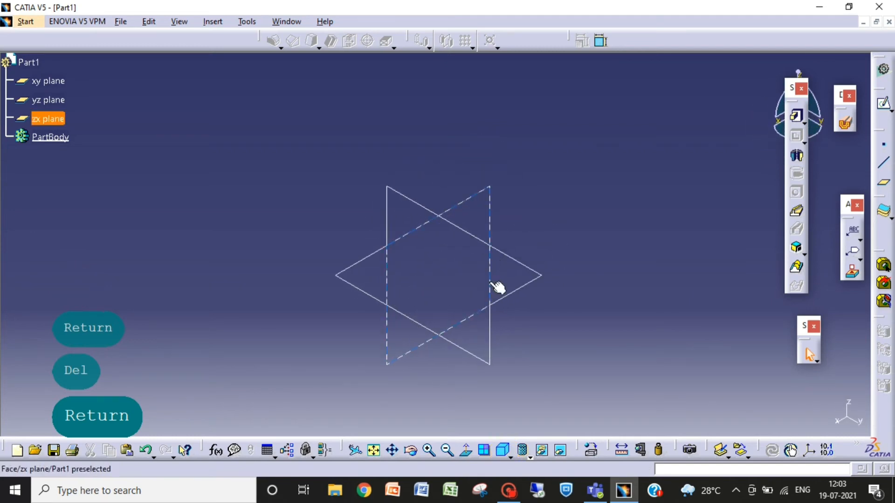
{"action": "left_click", "coordinate": [468, 232]}
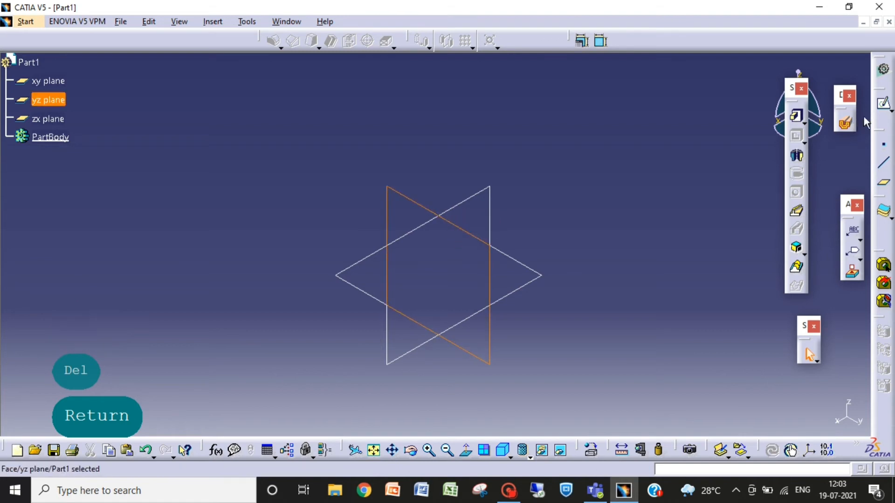
{"action": "left_click", "coordinate": [884, 103]}
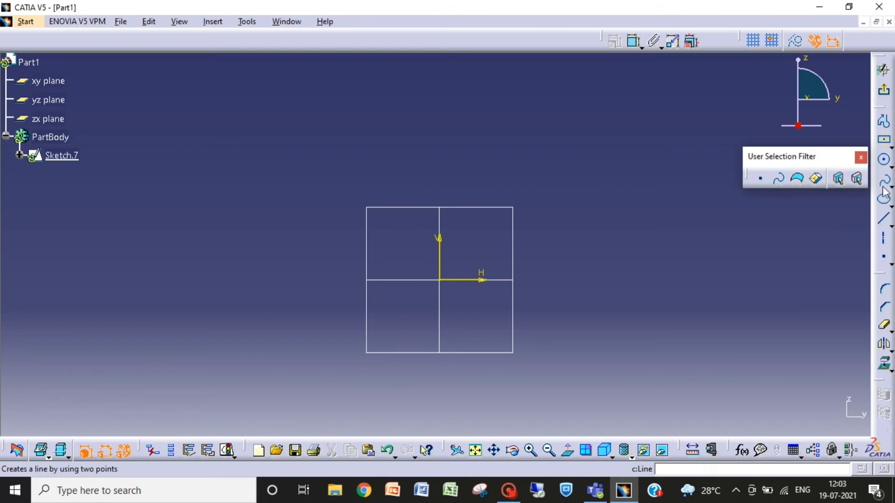
{"action": "left_click", "coordinate": [888, 161]}
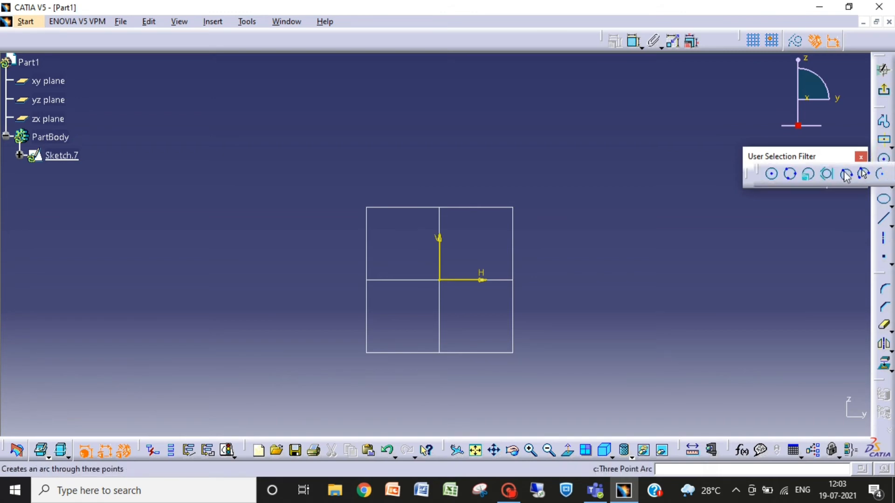
{"action": "left_click", "coordinate": [846, 175]}
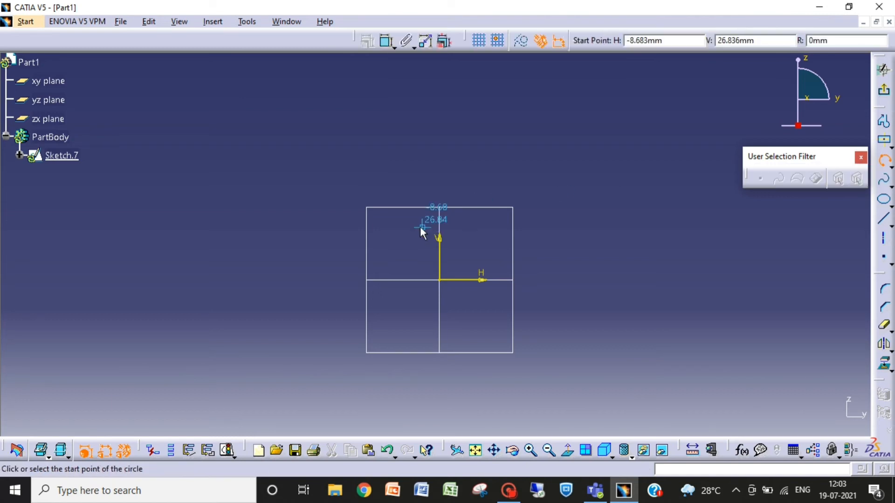
{"action": "left_click", "coordinate": [441, 177]}
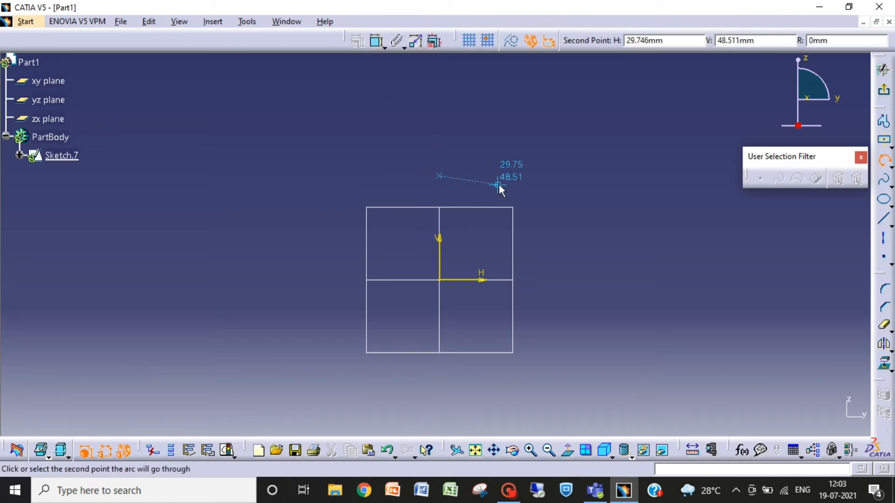
{"action": "left_click", "coordinate": [534, 196]}
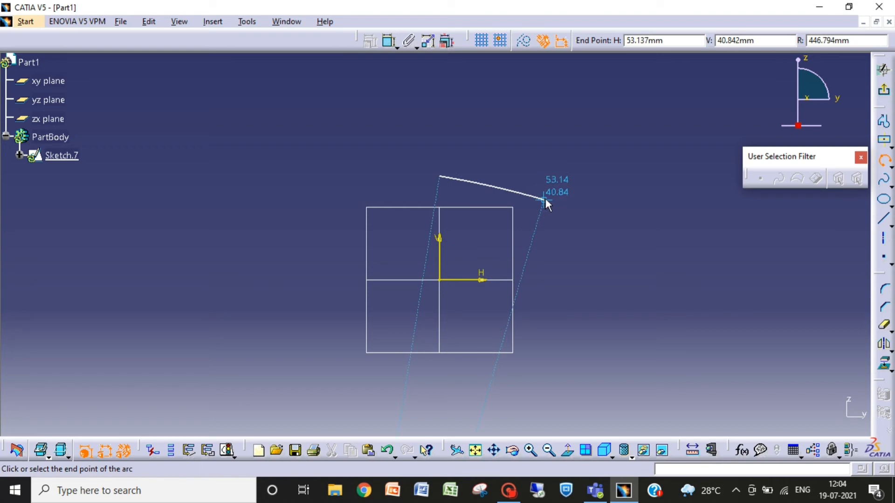
{"action": "left_click", "coordinate": [546, 198]}
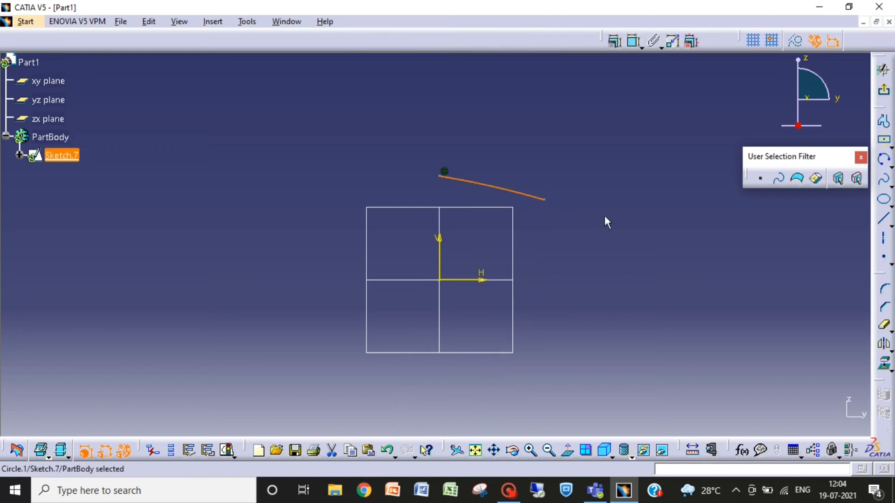
Move the arc's outer end slightly upward and inward to about H 49 mm, flattening the arc.
{"action": "left_click", "coordinate": [510, 204]}
{"action": "left_click", "coordinate": [559, 220]}
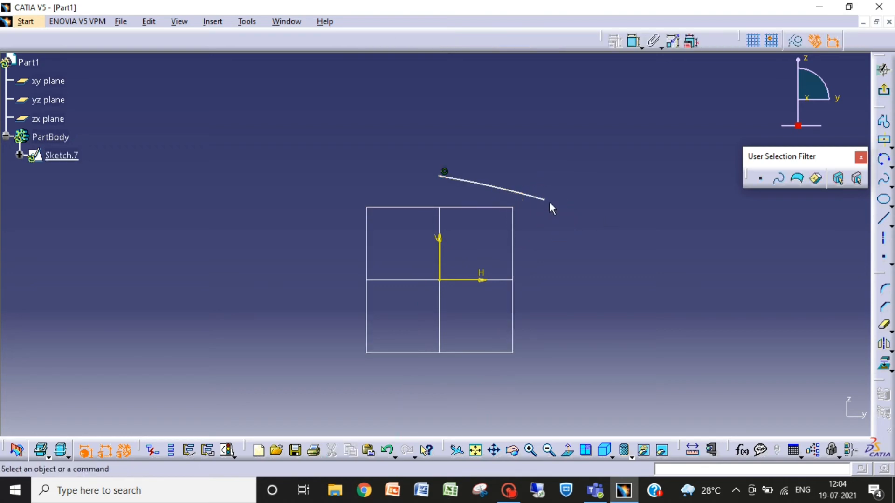
{"action": "left_click_drag", "start_coordinate": [546, 198], "coordinate": [537, 187]}
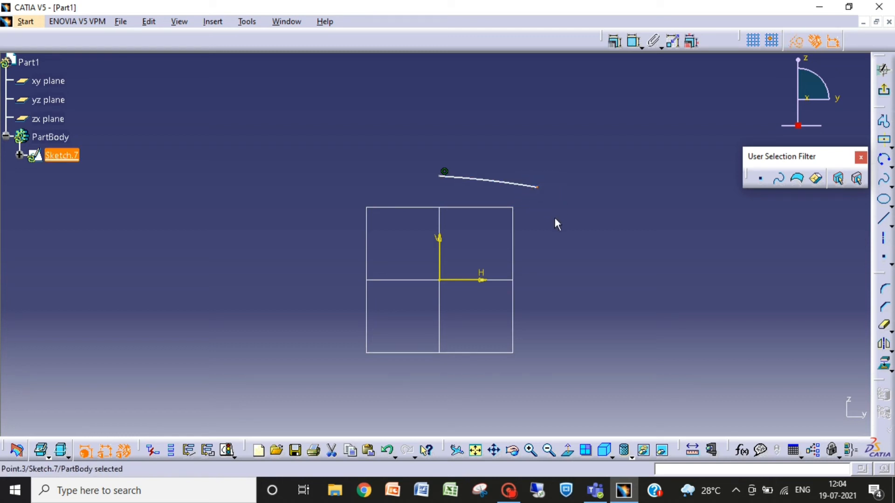
{"action": "left_click", "coordinate": [644, 221]}
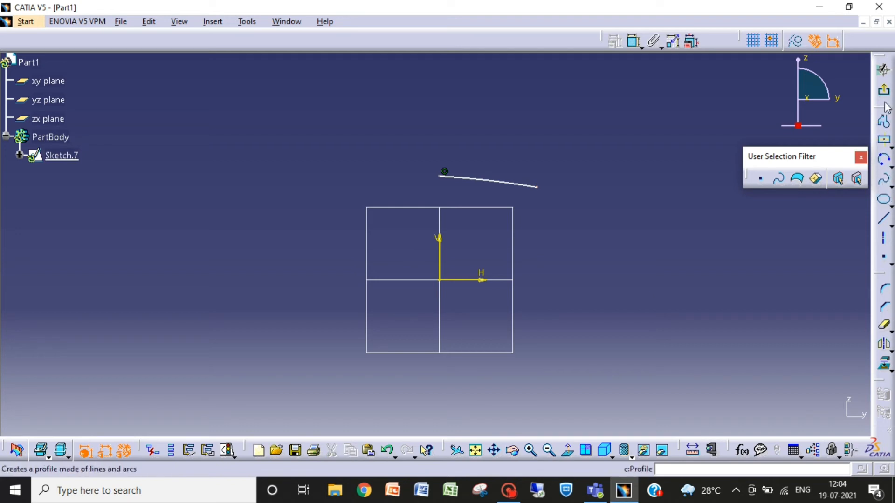
Close the outline with a vertical line from the arc's outer end, a horizontal base and a line along the vertical axis, deleting the stray line.
{"action": "left_click", "coordinate": [885, 122]}
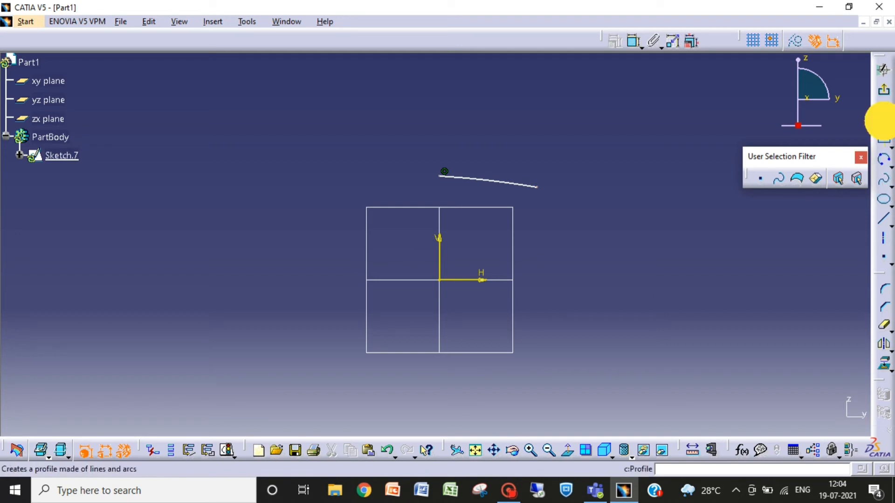
{"action": "left_click", "coordinate": [537, 187]}
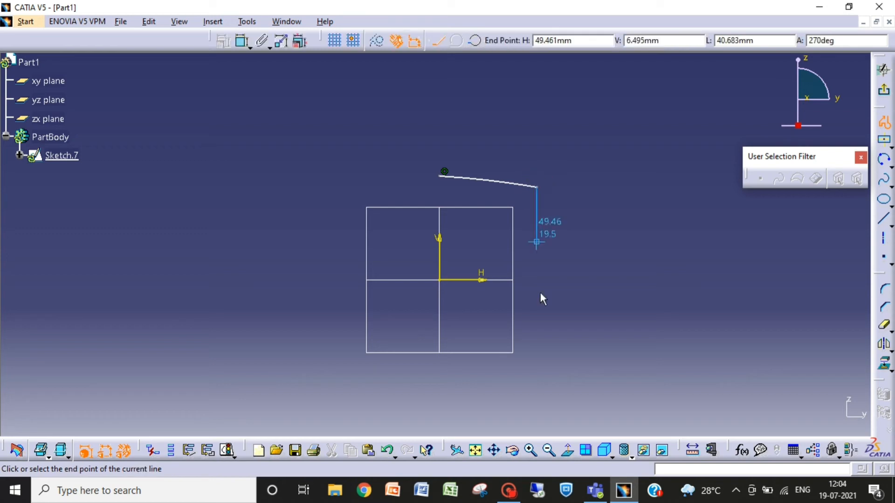
{"action": "left_click", "coordinate": [538, 390]}
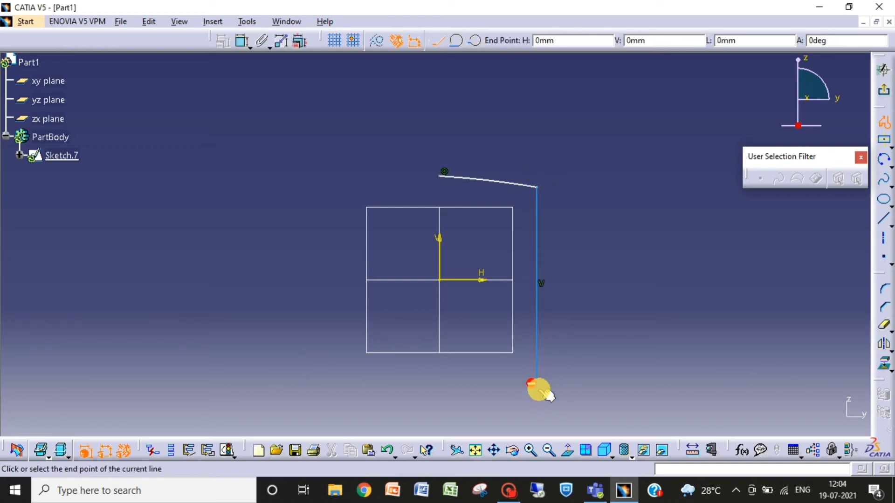
{"action": "left_click", "coordinate": [440, 388]}
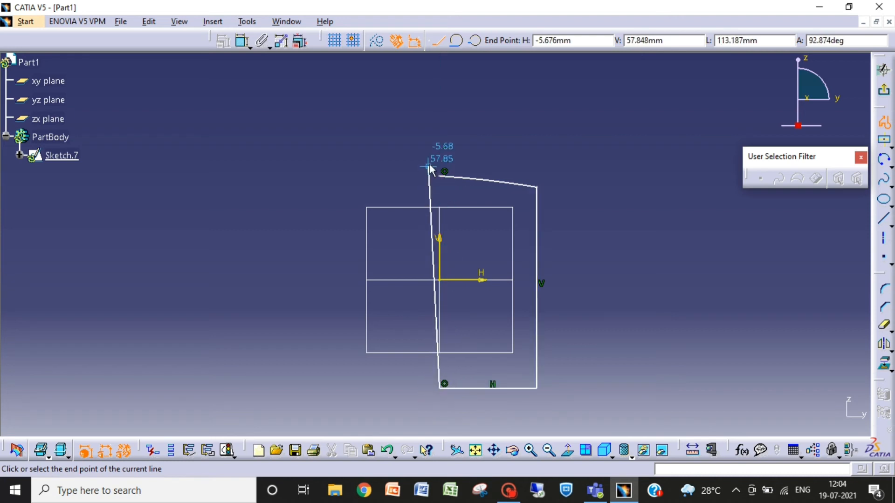
{"action": "left_click", "coordinate": [440, 176]}
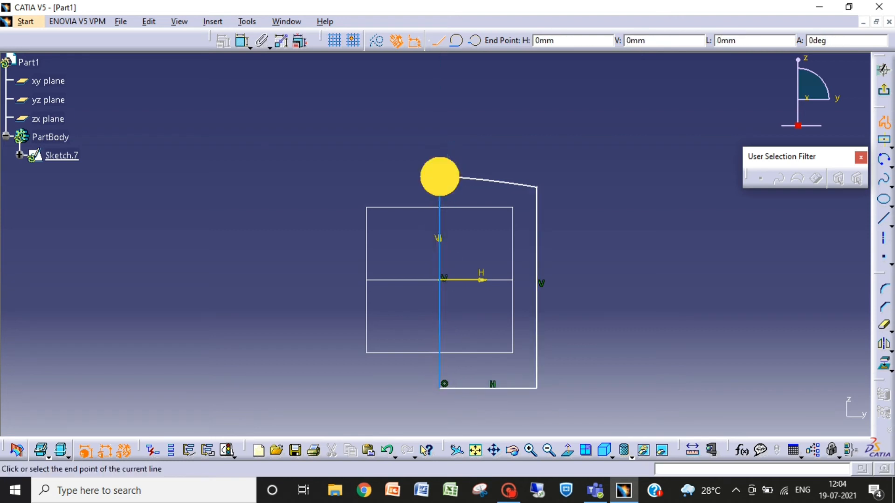
{"action": "key", "text": "Escape"}
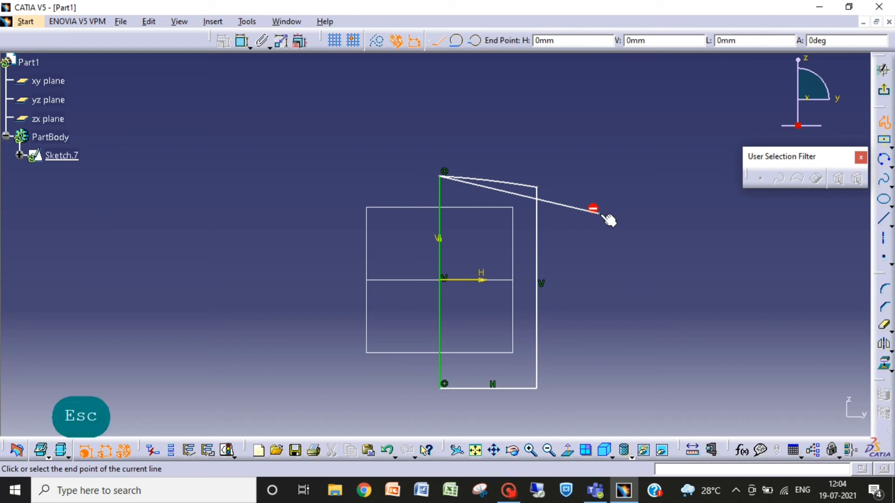
{"action": "key", "text": "Escape"}
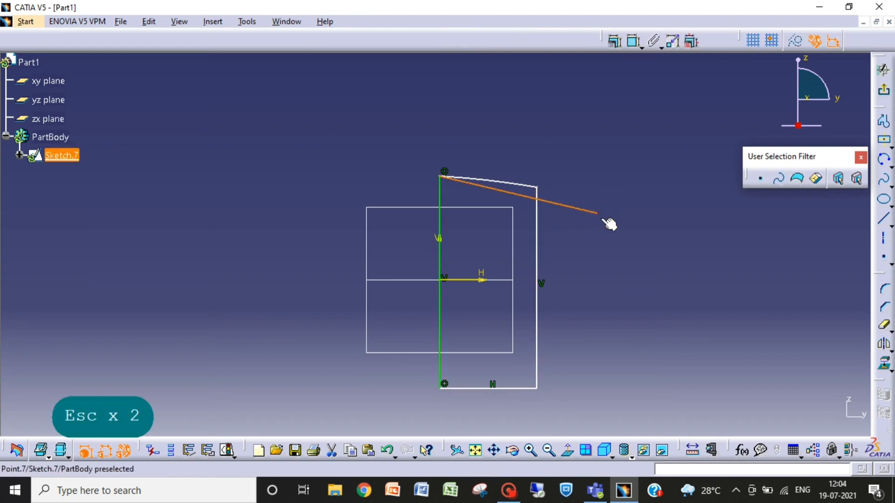
{"action": "left_click", "coordinate": [587, 210]}
{"action": "key", "text": "Delete"}
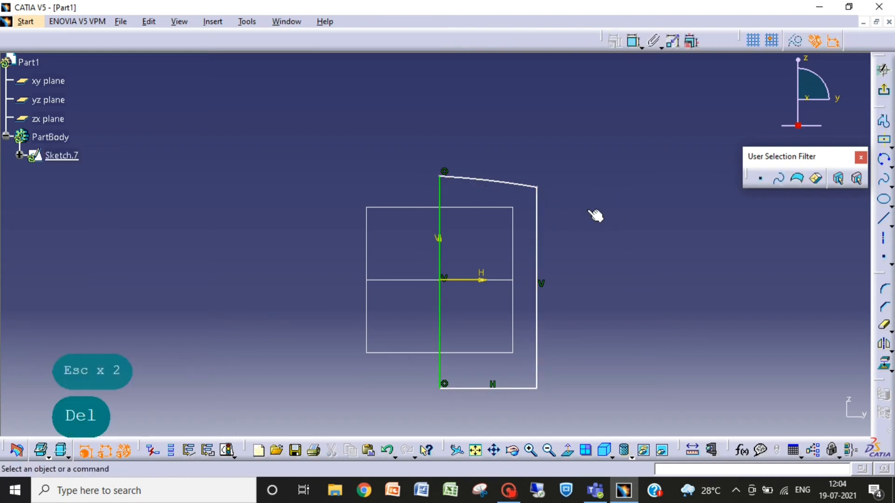
{"action": "left_click", "coordinate": [589, 210]}
Exit the sketch and revolve it 360 degrees with Shaft about its edge on the vertical axis, forming a solid cylinder with a domed top.
{"action": "left_click", "coordinate": [881, 93]}
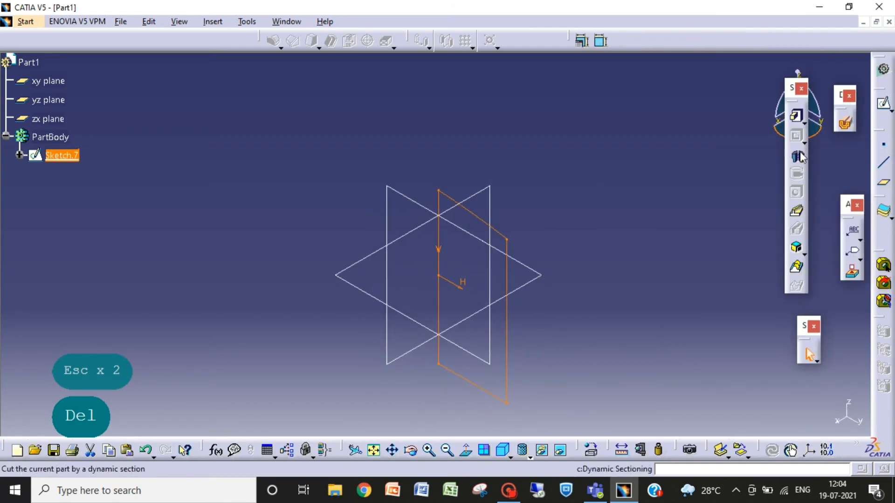
{"action": "left_click", "coordinate": [797, 154]}
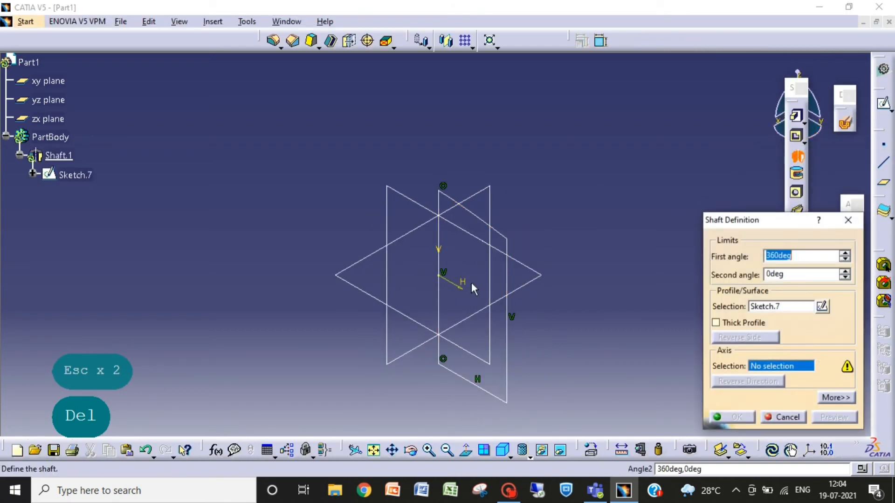
{"action": "left_click", "coordinate": [438, 247]}
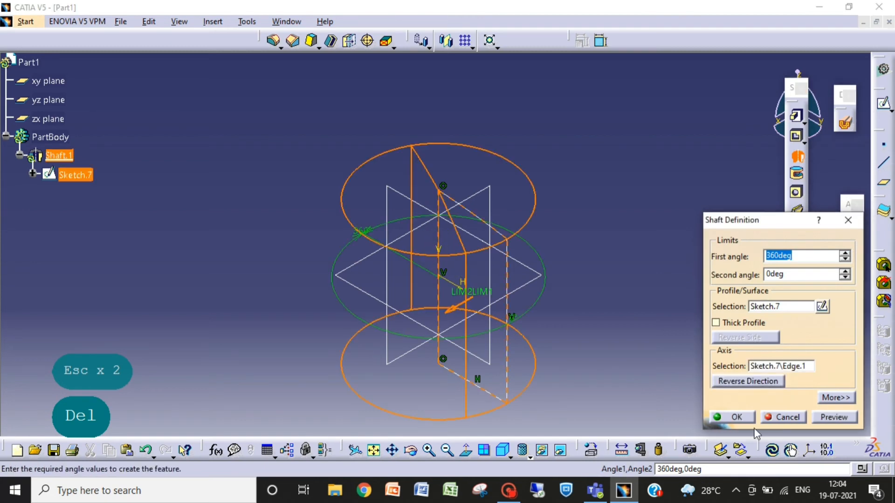
{"action": "left_click", "coordinate": [732, 417]}
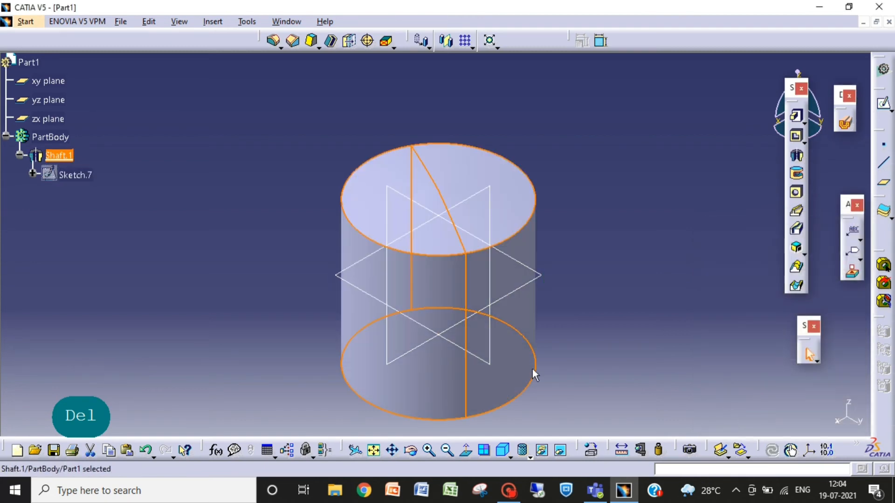
{"action": "left_click", "coordinate": [410, 450]}
{"action": "left_click_drag", "start_coordinate": [567, 360], "coordinate": [429, 333]}
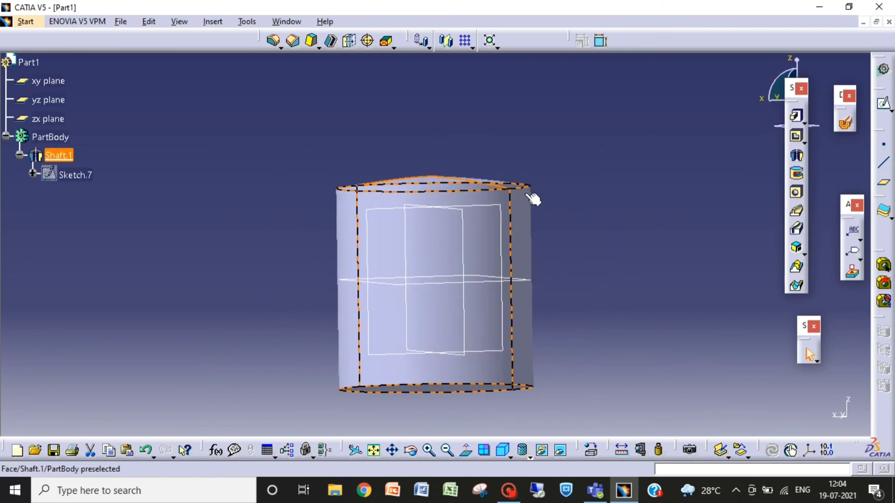
{"action": "left_click", "coordinate": [593, 230]}
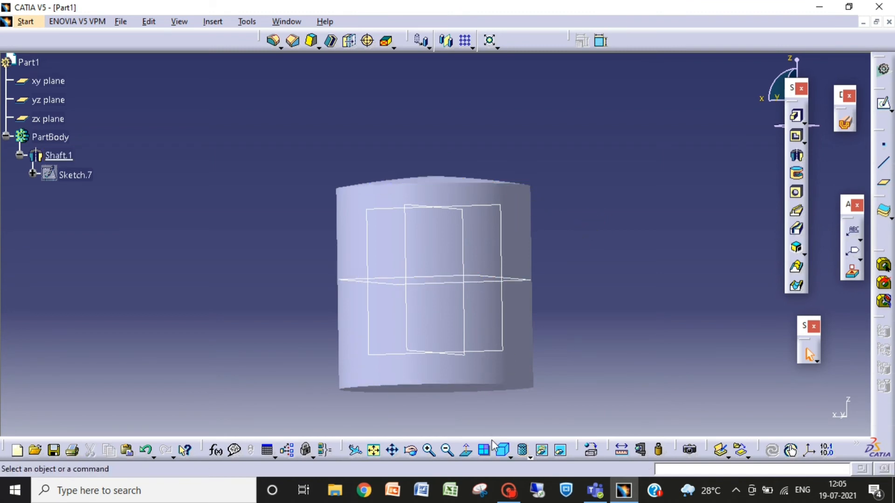
Start a sketch on the zx plane and draw a rectangle about 4.7 by 1.6 mm across the cylinder's side edge, just below the dome.
{"action": "left_click", "coordinate": [511, 458]}
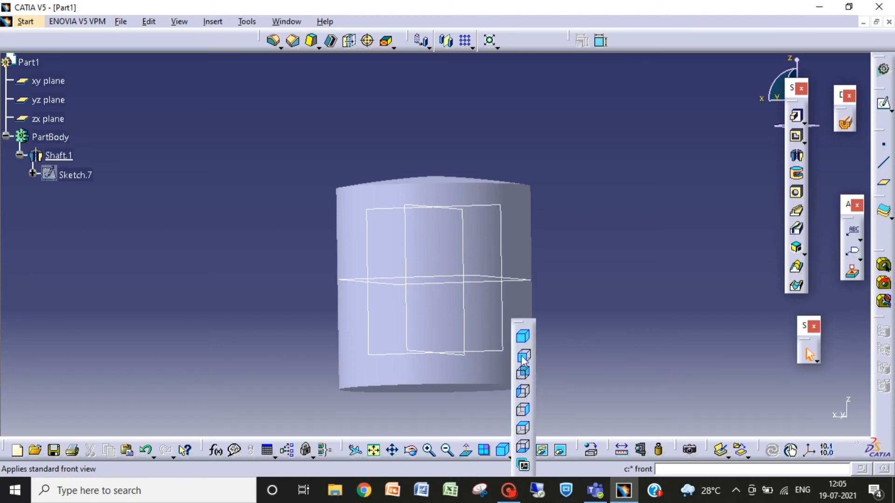
{"action": "left_click", "coordinate": [522, 337]}
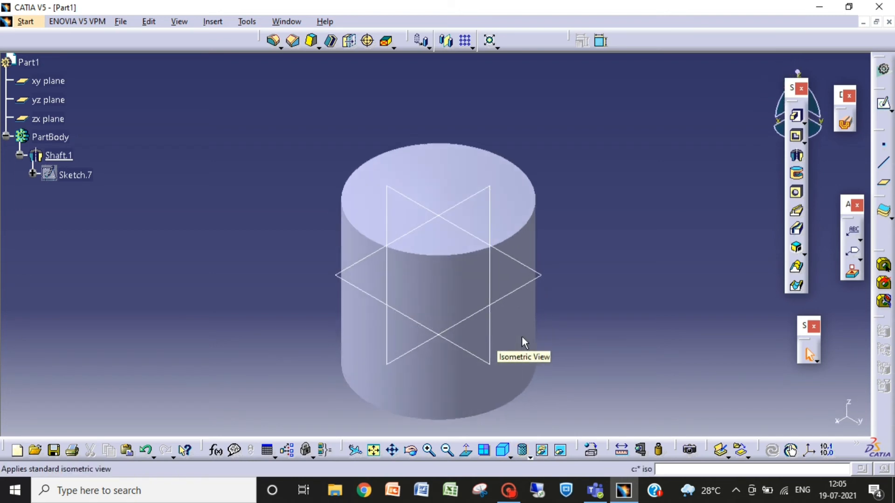
{"action": "left_click", "coordinate": [480, 204]}
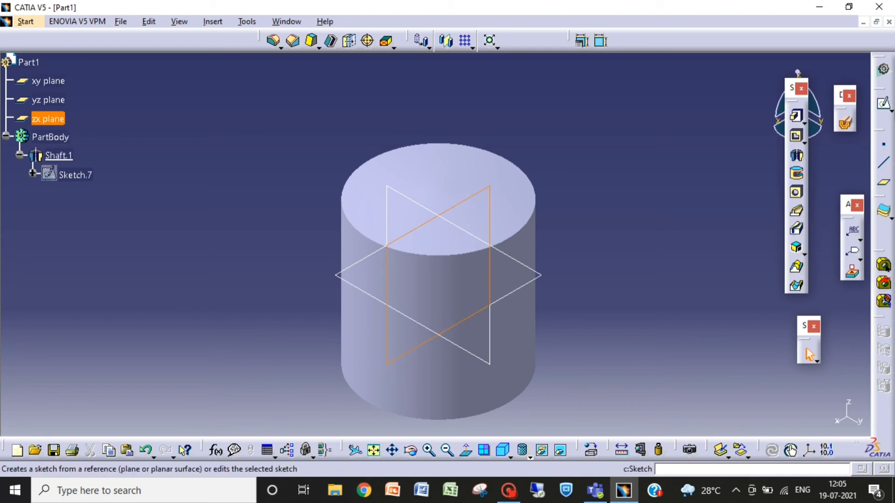
{"action": "left_click", "coordinate": [885, 107]}
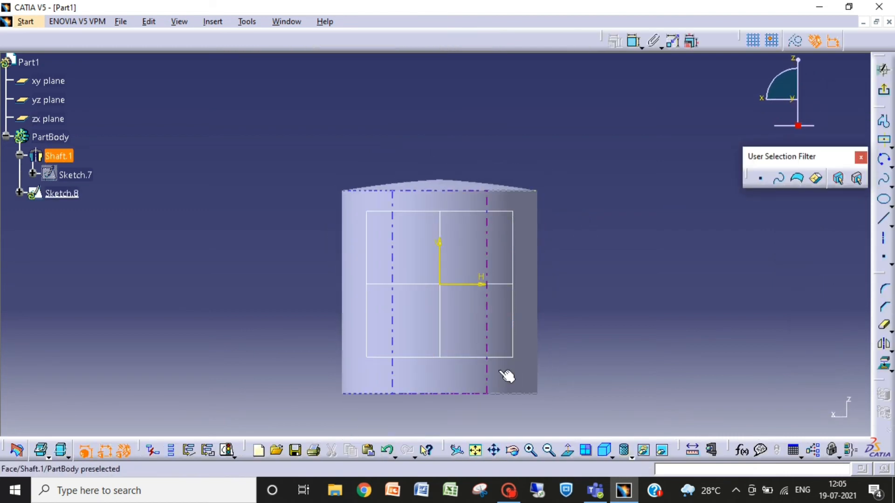
{"action": "left_click", "coordinate": [530, 450]}
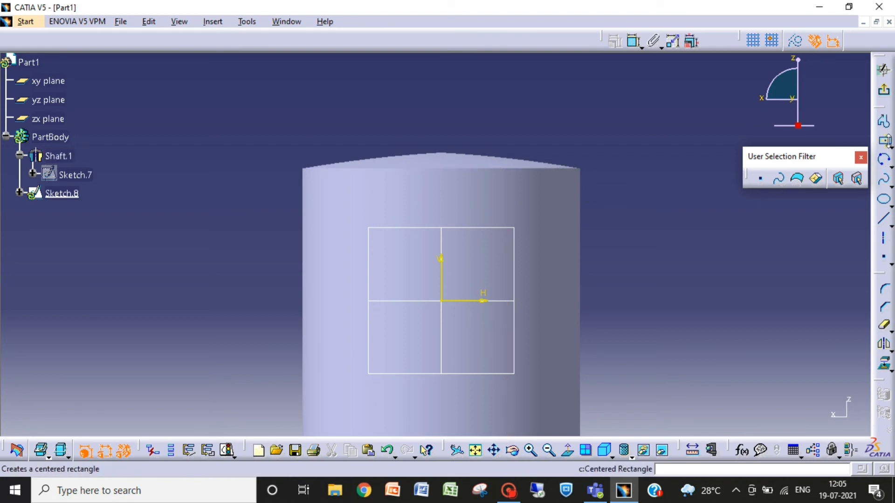
{"action": "left_click", "coordinate": [888, 142]}
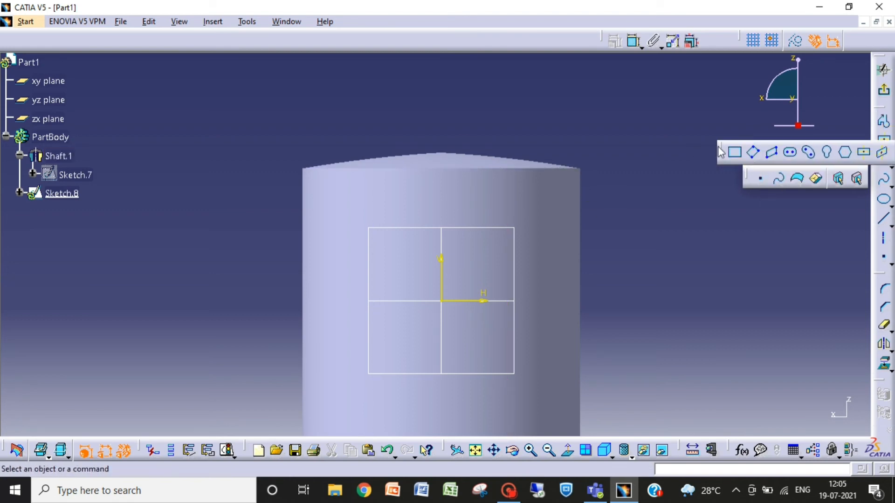
{"action": "left_click", "coordinate": [735, 153]}
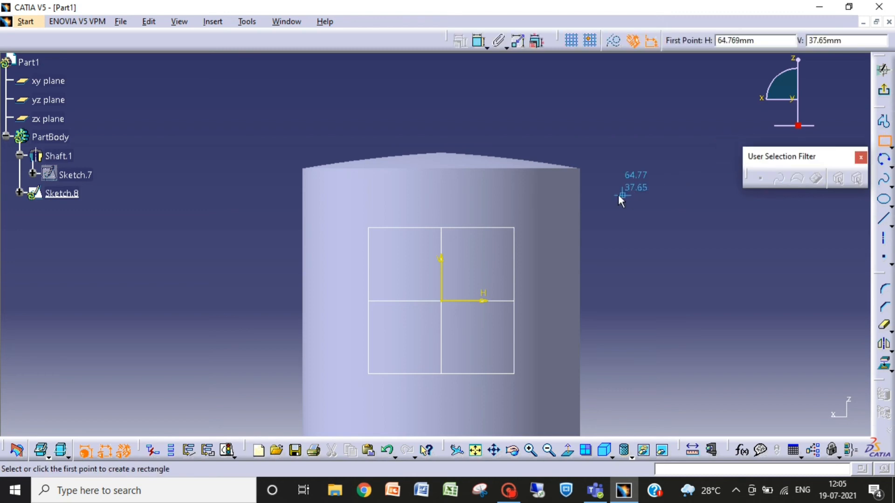
{"action": "left_click", "coordinate": [585, 183]}
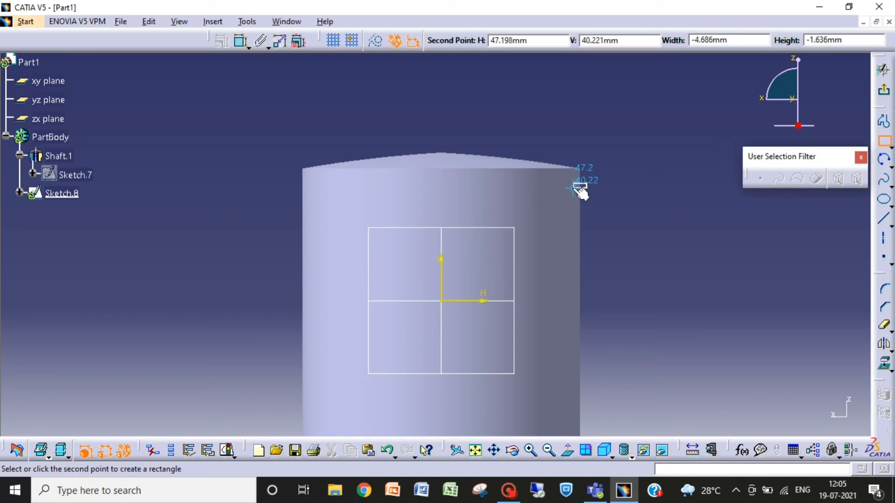
{"action": "left_click", "coordinate": [579, 187]}
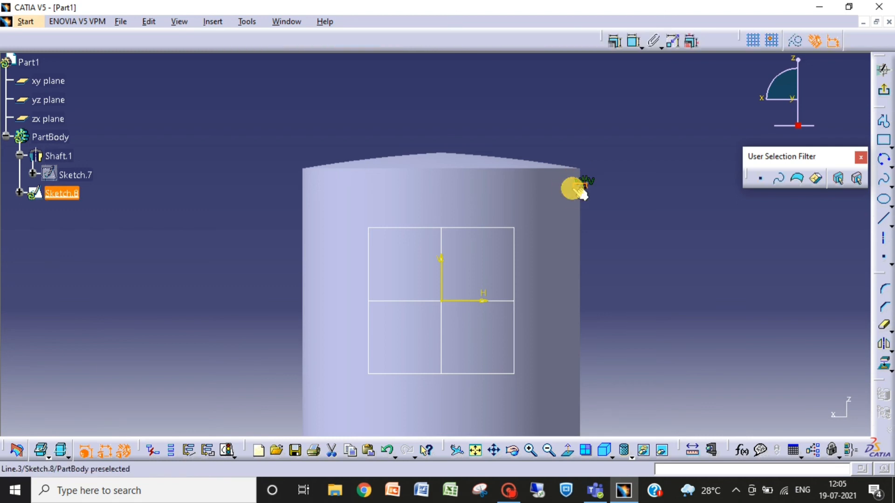
{"action": "left_click", "coordinate": [583, 195]}
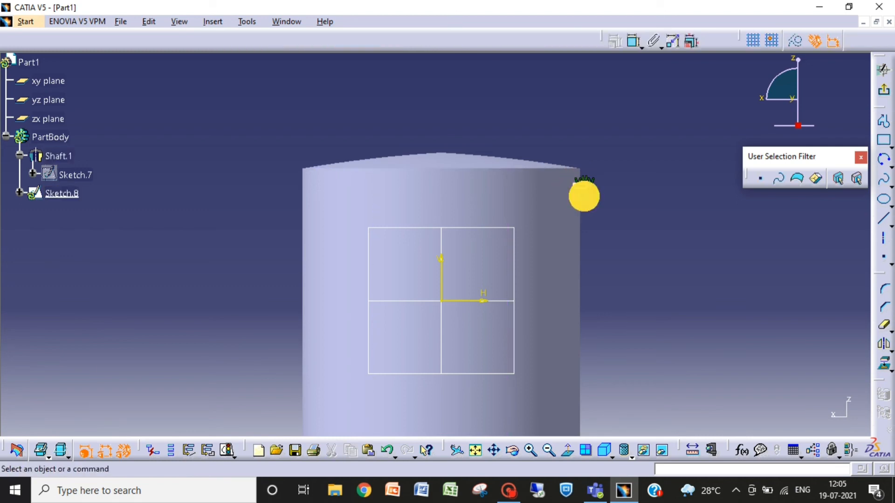
Draw two more rectangles about 4.7 by 1.4 mm below the first across the same side edge, then exit the sketch.
{"action": "left_click", "coordinate": [879, 143]}
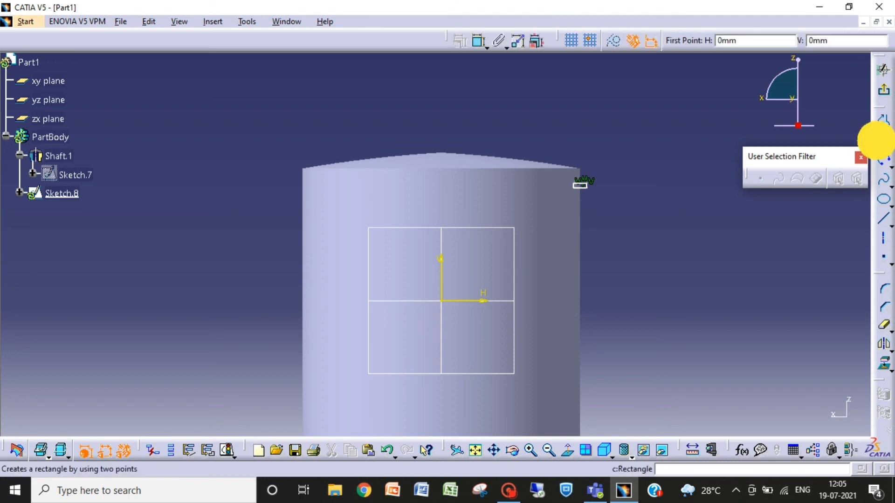
{"action": "left_click", "coordinate": [587, 200]}
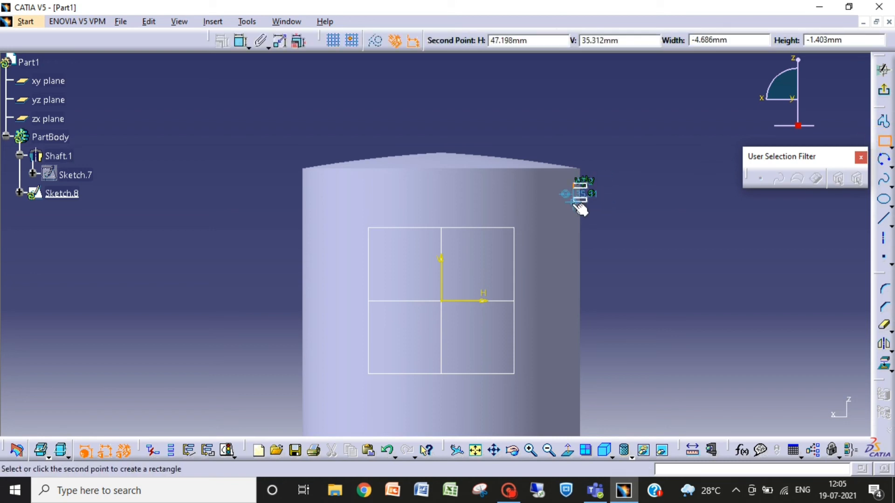
{"action": "left_click", "coordinate": [573, 204]}
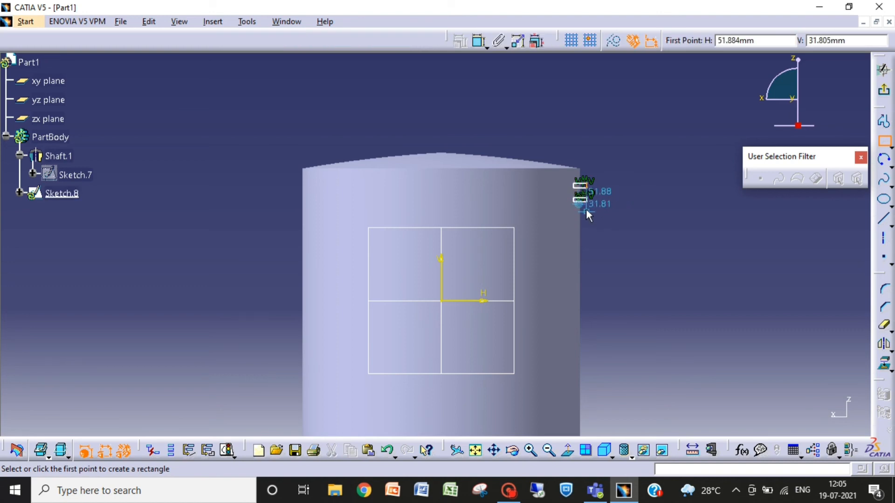
{"action": "left_click", "coordinate": [585, 210]}
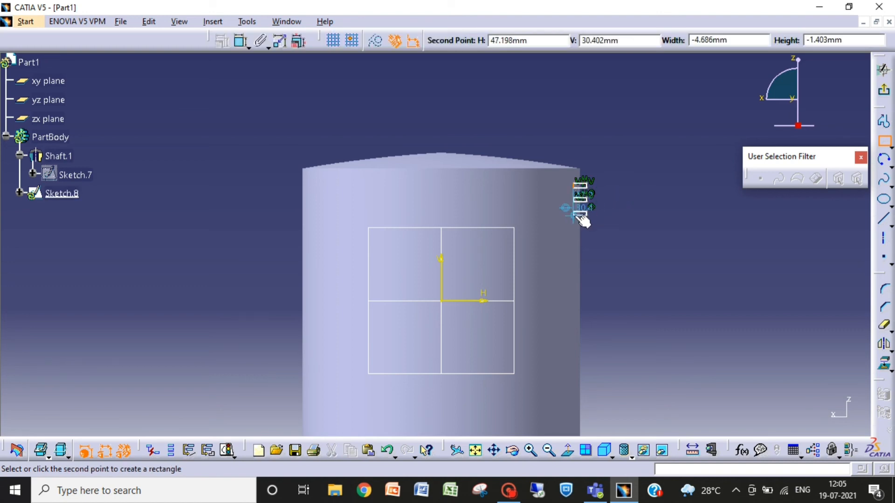
{"action": "left_click", "coordinate": [574, 214]}
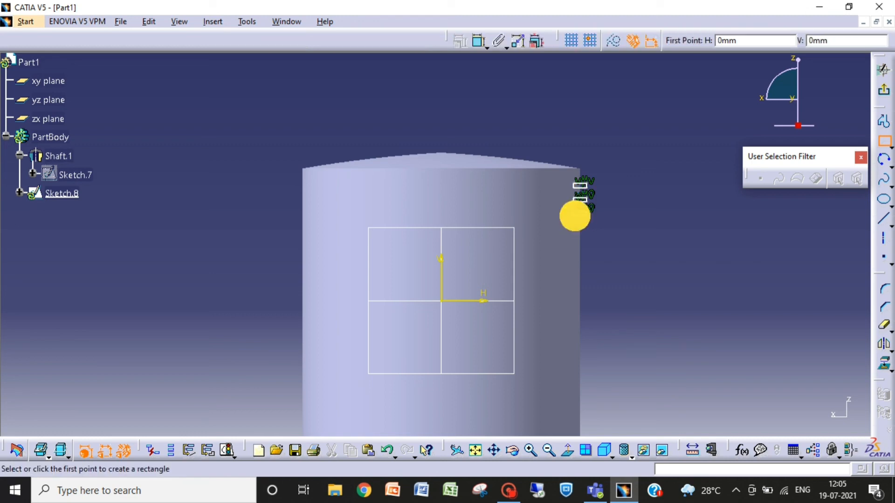
{"action": "left_click", "coordinate": [644, 232]}
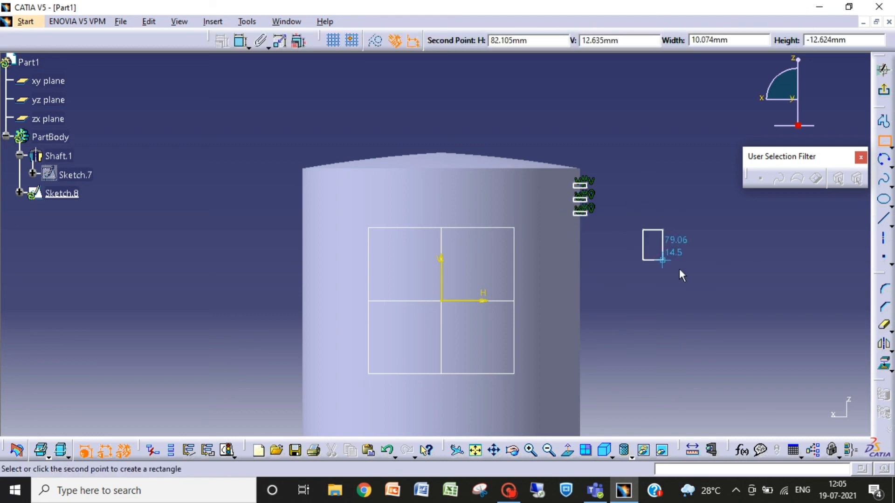
{"action": "key", "text": "Escape"}
{"action": "key", "text": "Escape"}
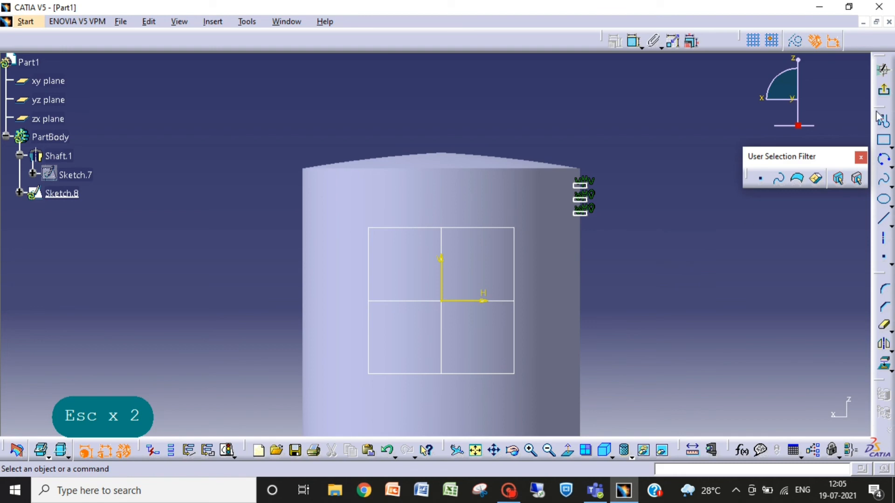
{"action": "left_click", "coordinate": [883, 69]}
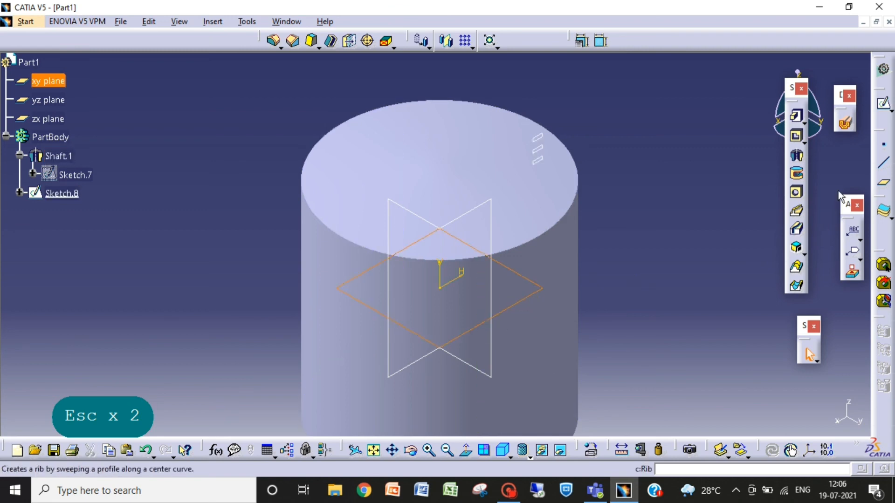
Sketch a circle on the xy plane, centred on the origin and reaching the cylinder's outer edge, and exit the sketch.
{"action": "left_click", "coordinate": [883, 105]}
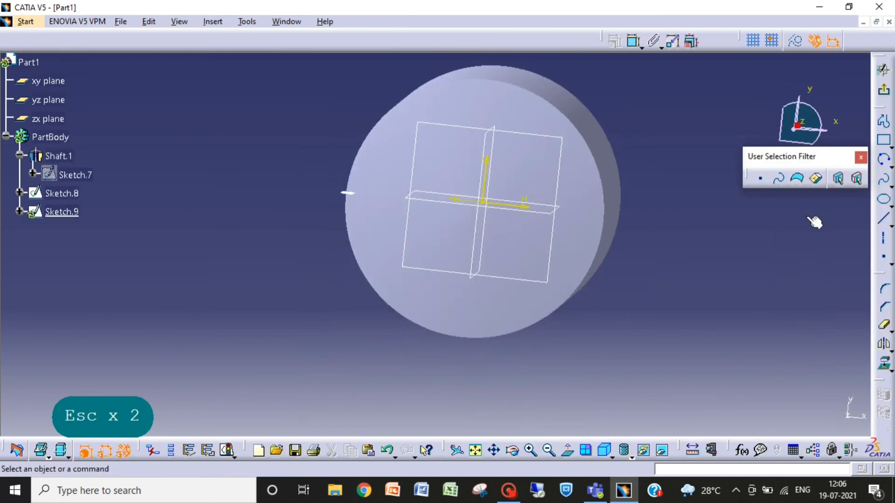
{"action": "left_click", "coordinate": [889, 165]}
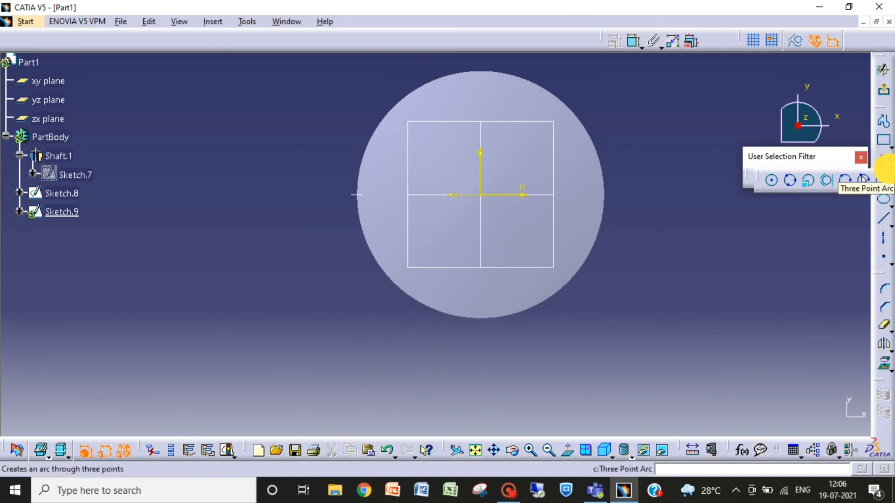
{"action": "left_click", "coordinate": [771, 180]}
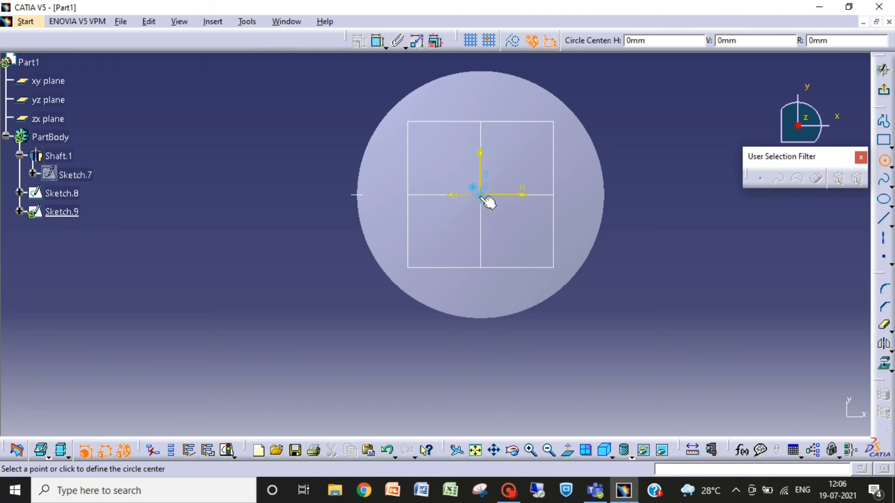
{"action": "left_click", "coordinate": [485, 198]}
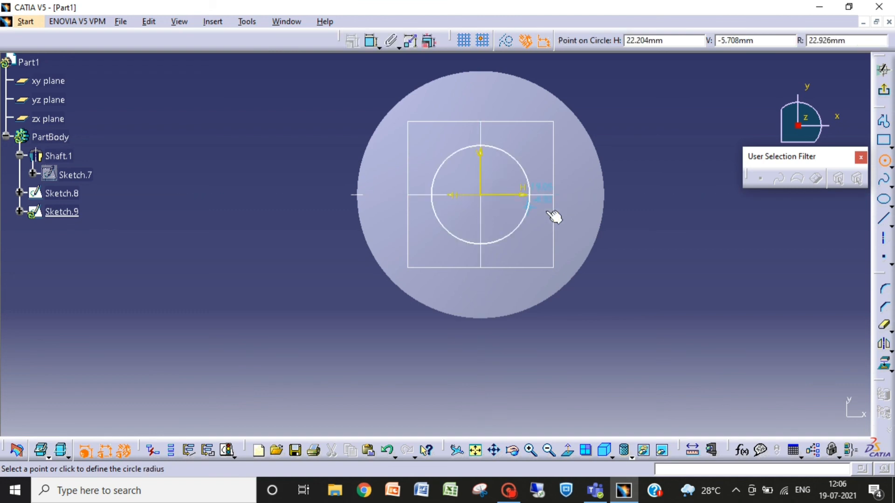
{"action": "left_click", "coordinate": [605, 221]}
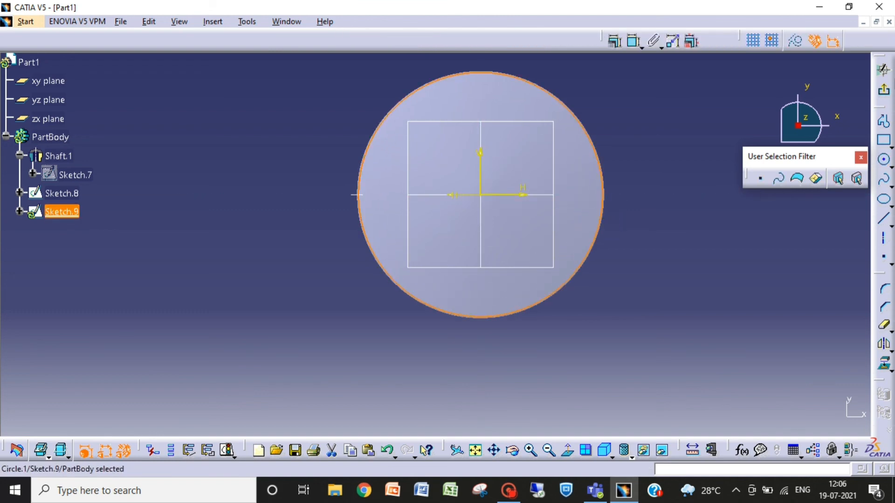
{"action": "left_click", "coordinate": [884, 88]}
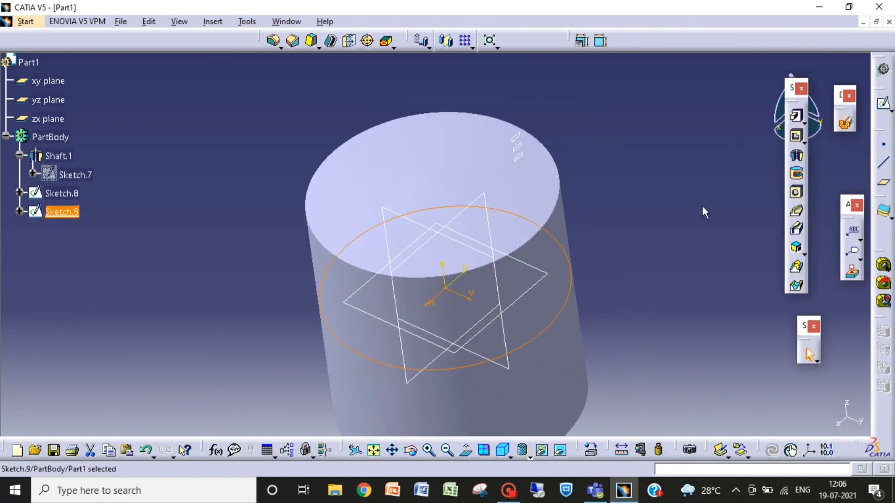
{"action": "left_click", "coordinate": [692, 219]}
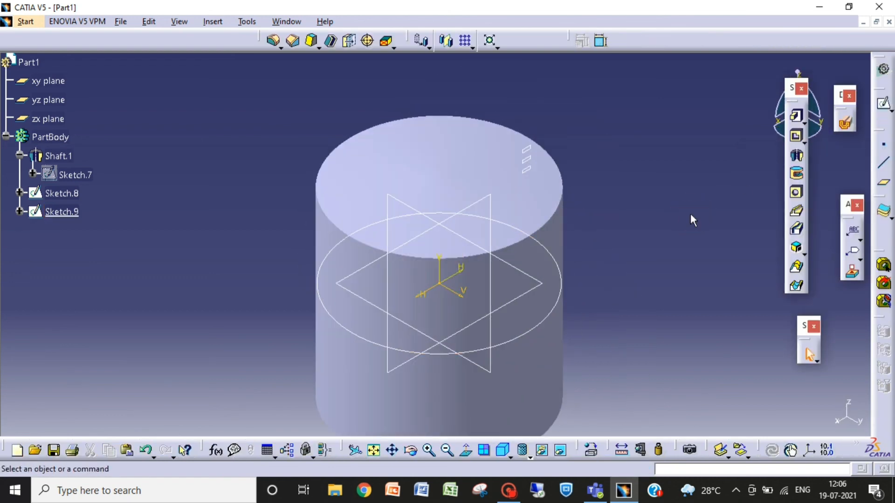
Cut a Slot with the three-rectangle sketch as profile and the circle as center curve, using Keep angle profile control.
{"action": "left_click", "coordinate": [795, 232]}
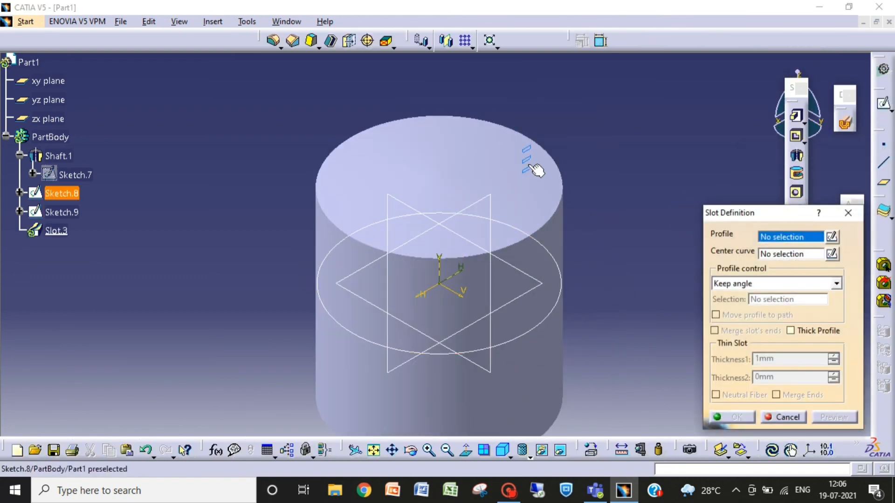
{"action": "left_click", "coordinate": [540, 170]}
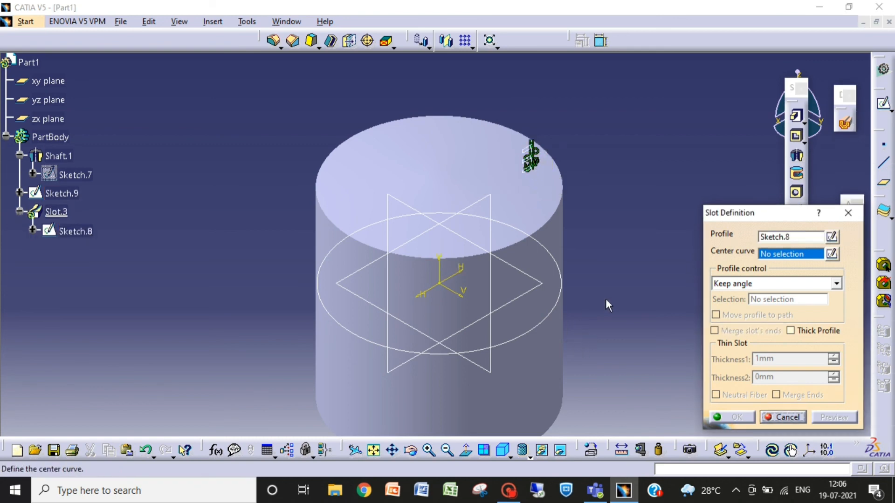
{"action": "left_click", "coordinate": [550, 320]}
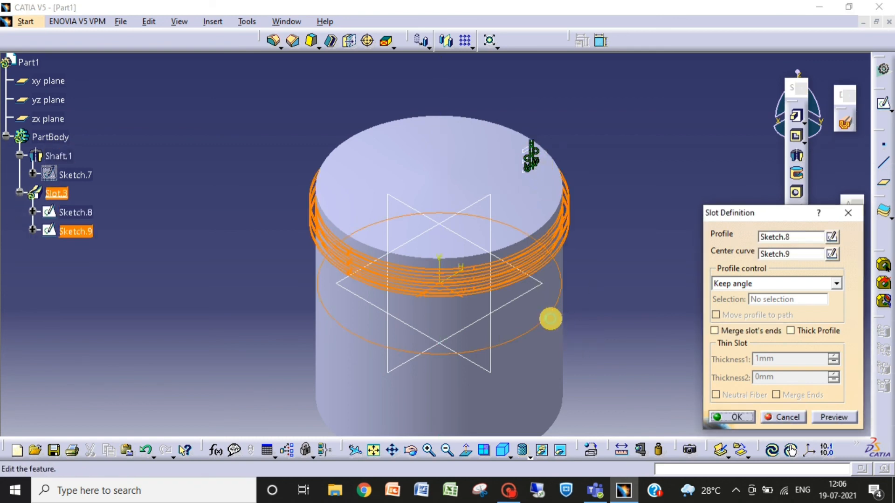
{"action": "left_click", "coordinate": [737, 417]}
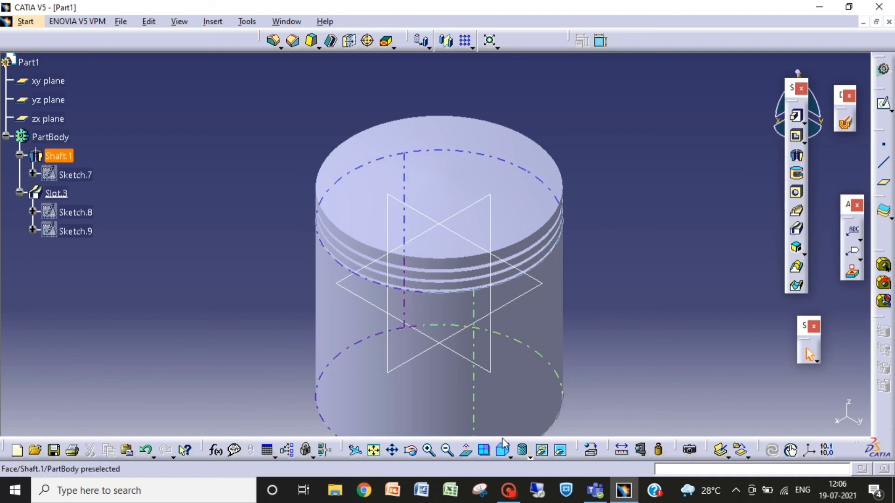
Examine the grooves around the domed cylinder close up, from the side and in isometric view.
{"action": "left_click", "coordinate": [373, 450]}
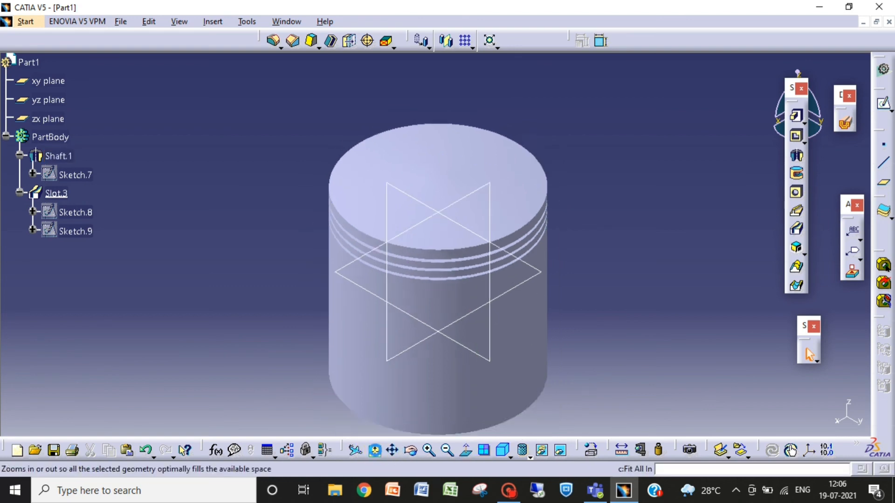
{"action": "left_click", "coordinate": [427, 450]}
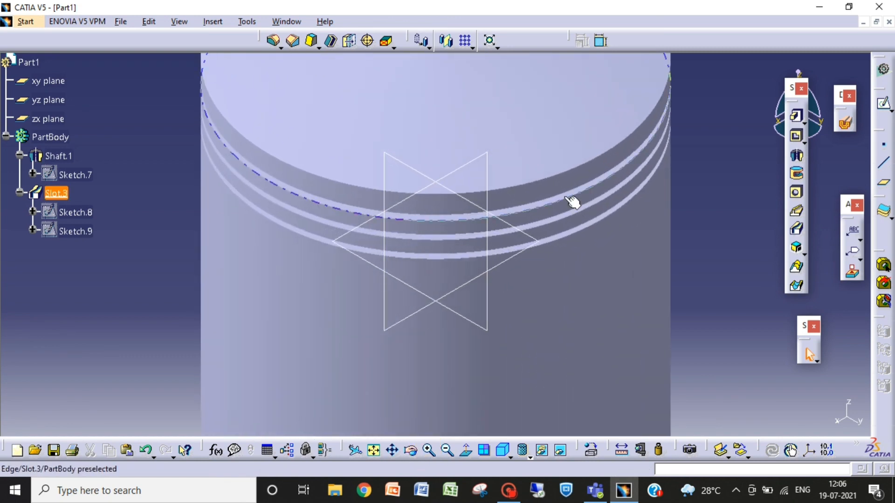
{"action": "left_click", "coordinate": [408, 453]}
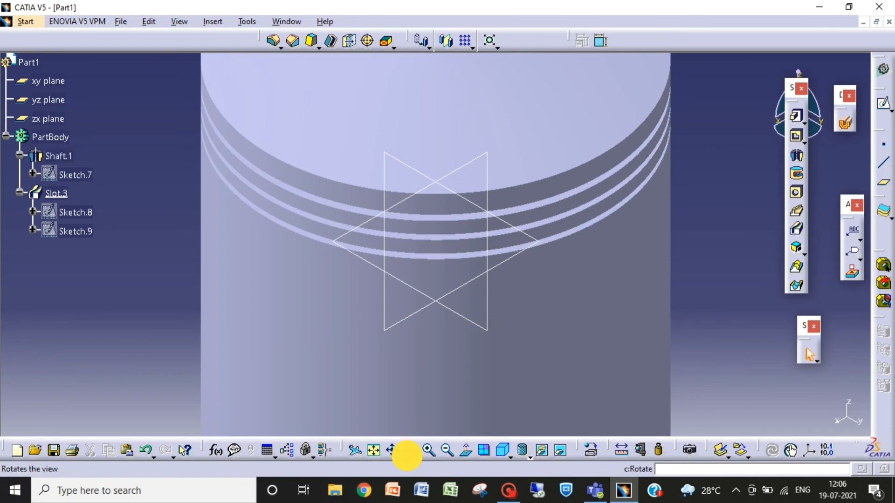
{"action": "mouse_move", "coordinate": [541, 340]}
{"action": "left_mouse_down"}
{"action": "mouse_move", "coordinate": [537, 305]}
{"action": "mouse_move", "coordinate": [493, 266]}
{"action": "mouse_move", "coordinate": [354, 273]}
{"action": "mouse_move", "coordinate": [411, 263]}
{"action": "mouse_move", "coordinate": [446, 220]}
{"action": "mouse_move", "coordinate": [325, 265]}
{"action": "mouse_move", "coordinate": [348, 312]}
{"action": "mouse_move", "coordinate": [429, 309]}
{"action": "mouse_move", "coordinate": [466, 291]}
{"action": "mouse_move", "coordinate": [581, 124]}
{"action": "mouse_move", "coordinate": [606, 108]}
{"action": "mouse_move", "coordinate": [401, 193]}
{"action": "mouse_move", "coordinate": [480, 44]}
{"action": "mouse_move", "coordinate": [531, 135]}
{"action": "mouse_move", "coordinate": [482, 261]}
{"action": "left_mouse_up"}
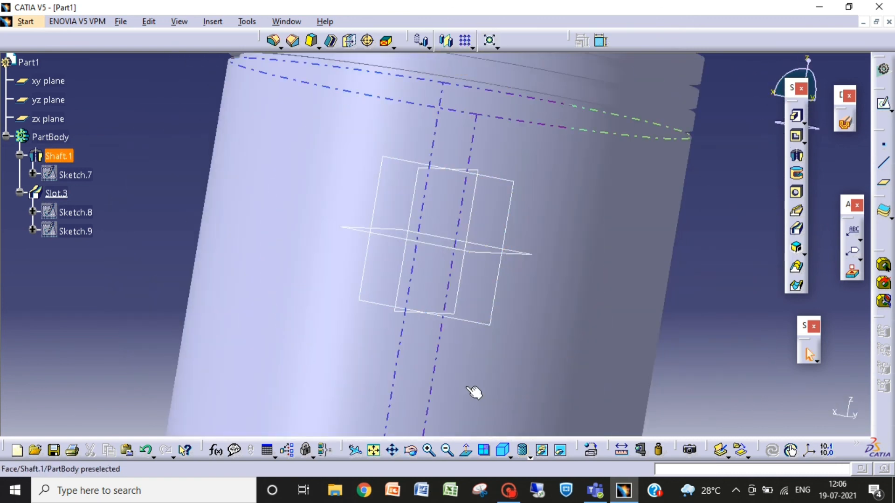
{"action": "left_click", "coordinate": [393, 451]}
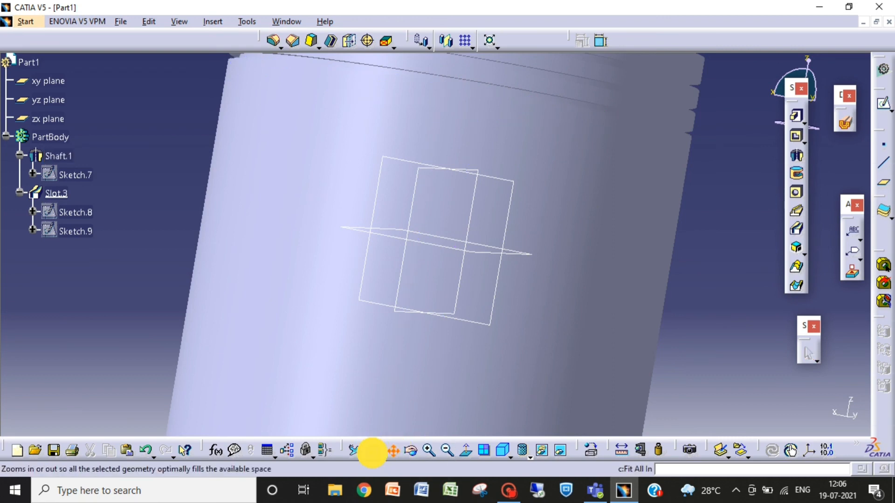
{"action": "left_click", "coordinate": [373, 451]}
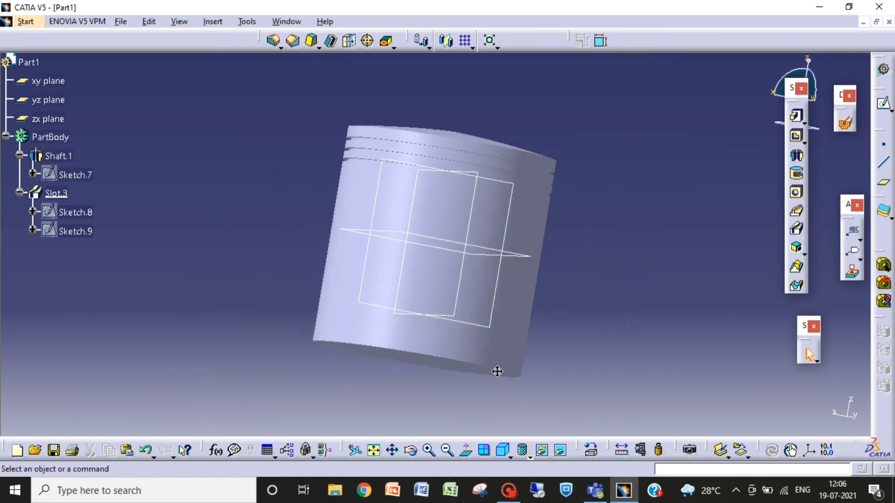
{"action": "left_click", "coordinate": [508, 456]}
{"action": "left_click", "coordinate": [507, 453]}
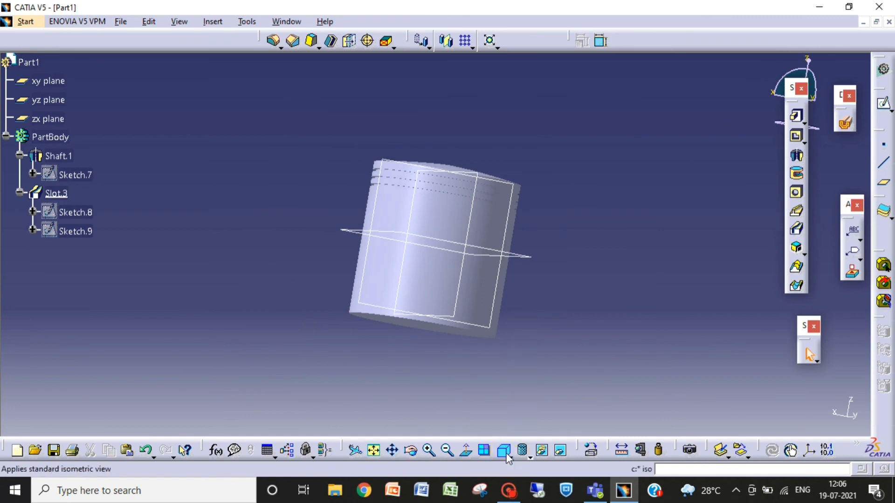
{"action": "left_click", "coordinate": [509, 449]}
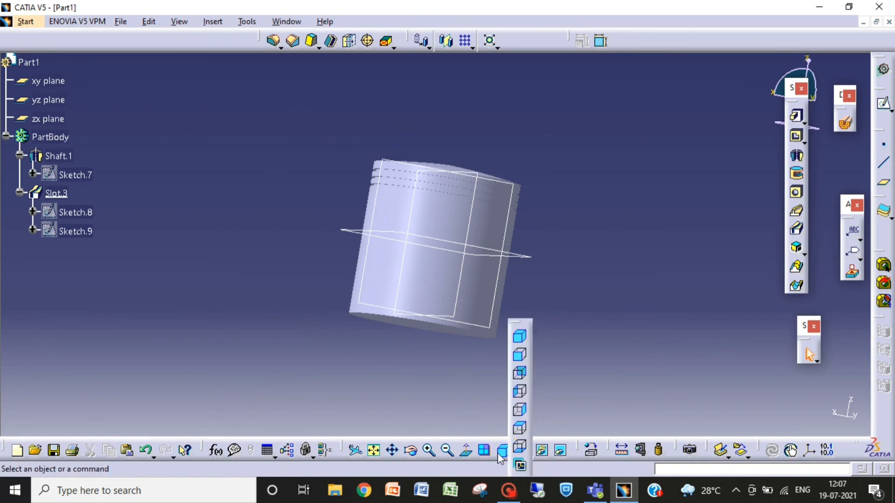
{"action": "left_click", "coordinate": [497, 454]}
{"action": "left_click", "coordinate": [502, 454]}
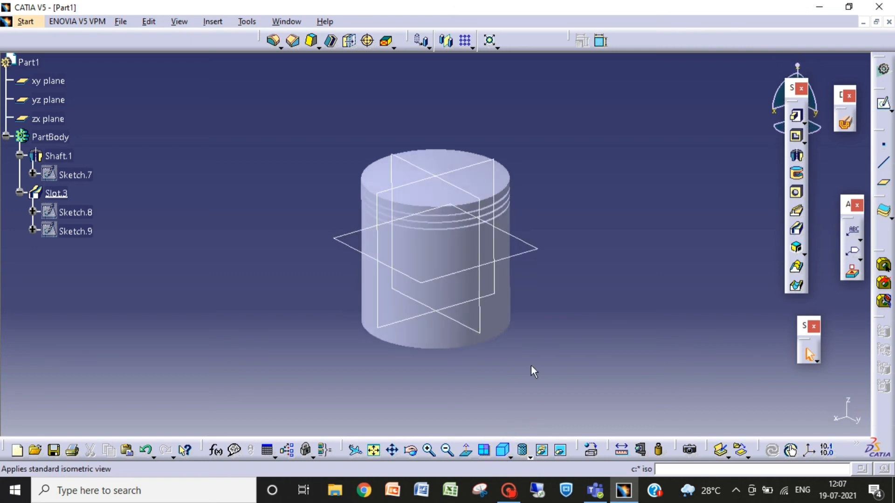